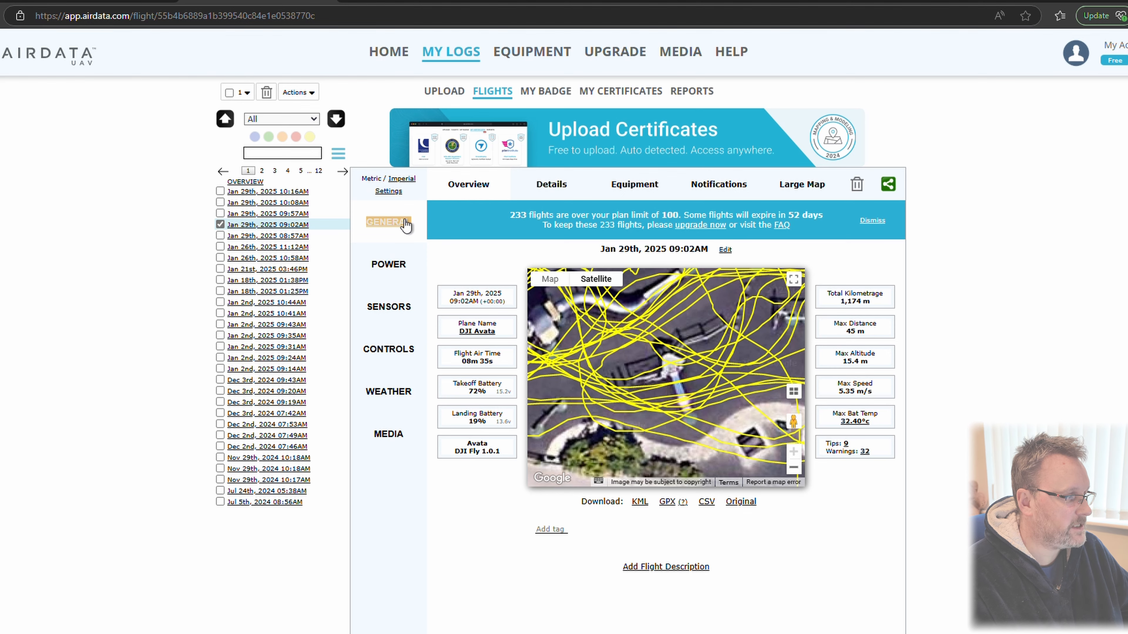
# Look through the power, controls, overview, details and equipment information of the Jan 29th, 2025 09:02AM flight
pyautogui.click(389, 266)
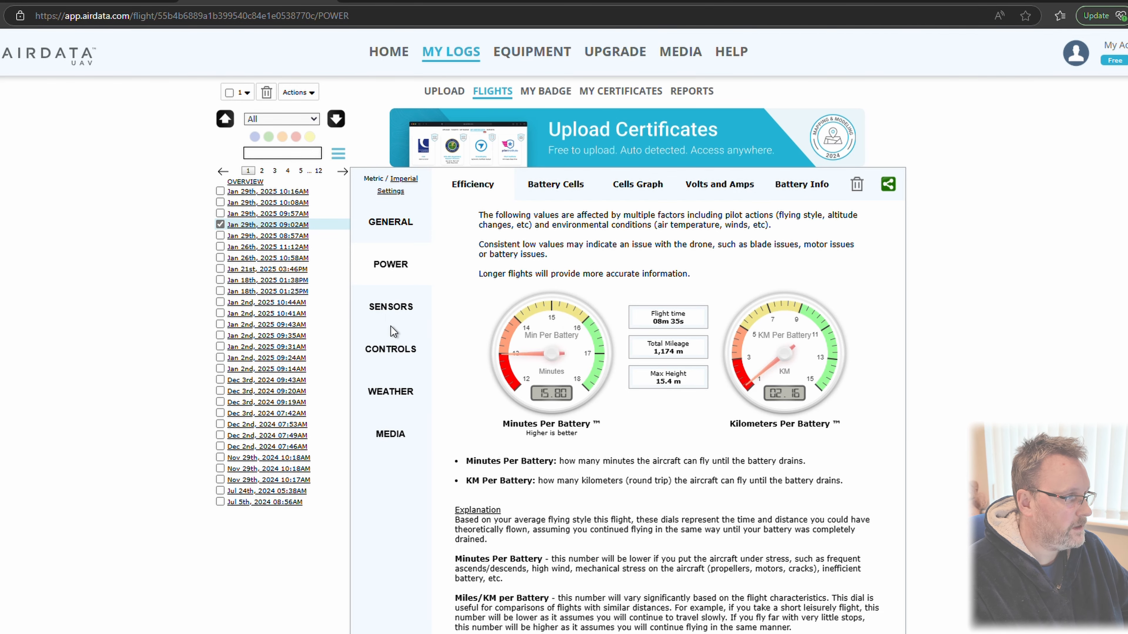
pyautogui.click(393, 350)
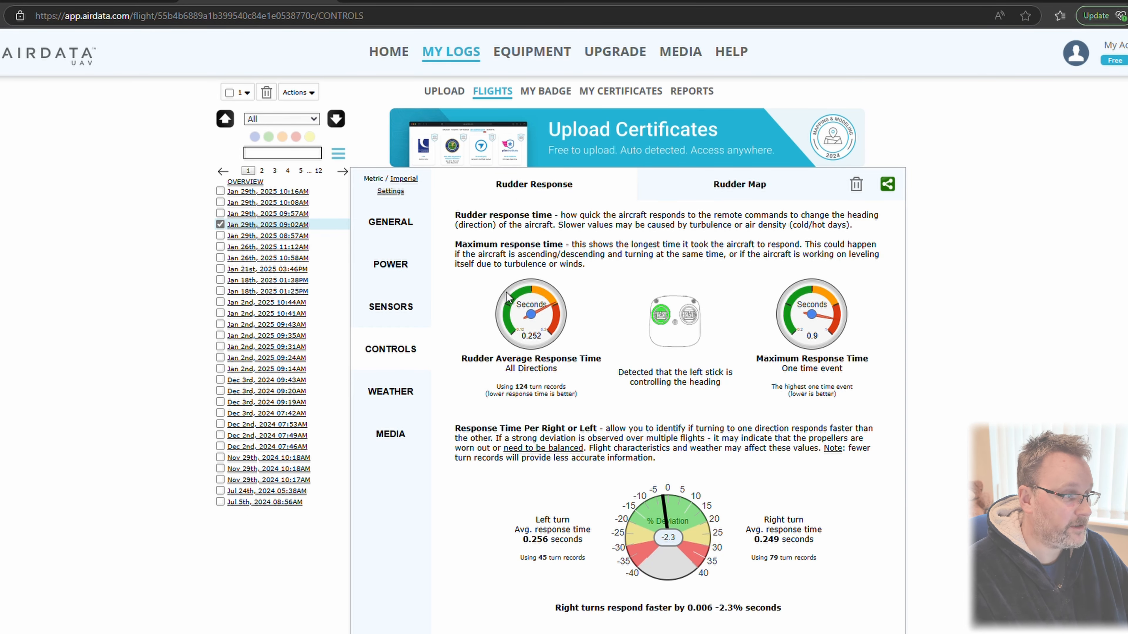
pyautogui.click(391, 223)
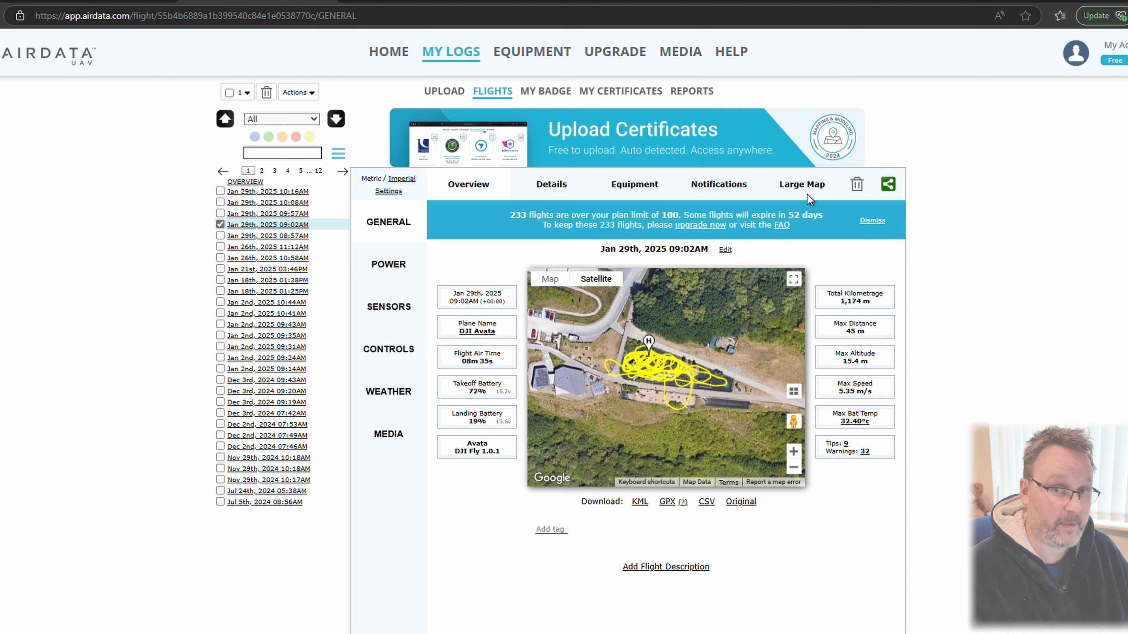
pyautogui.moveTo(518, 56)
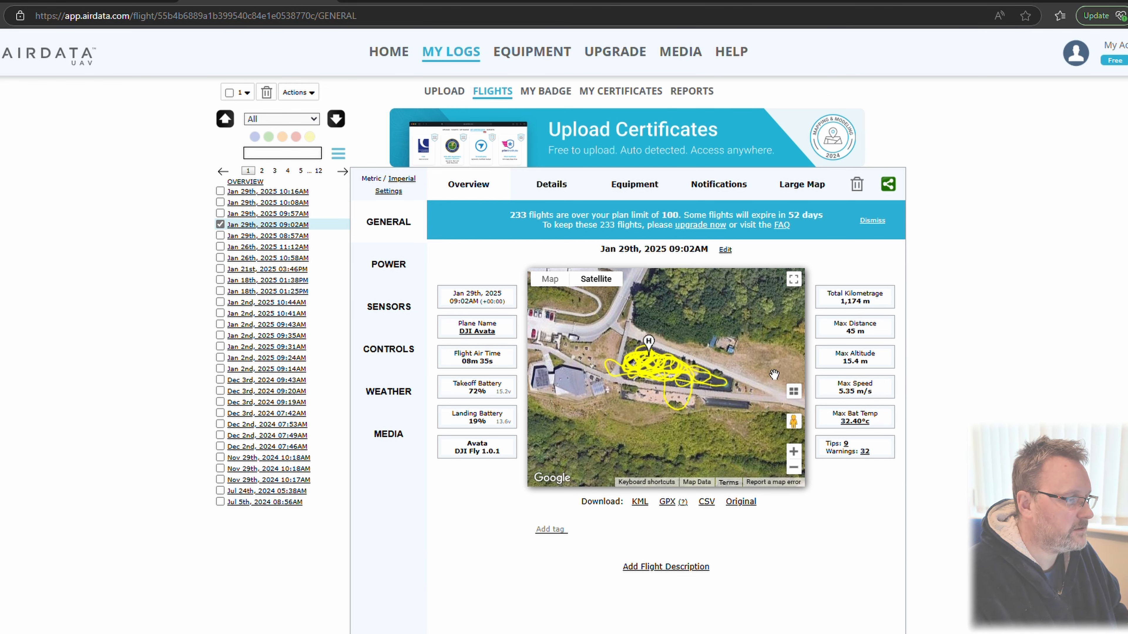
pyautogui.click(553, 187)
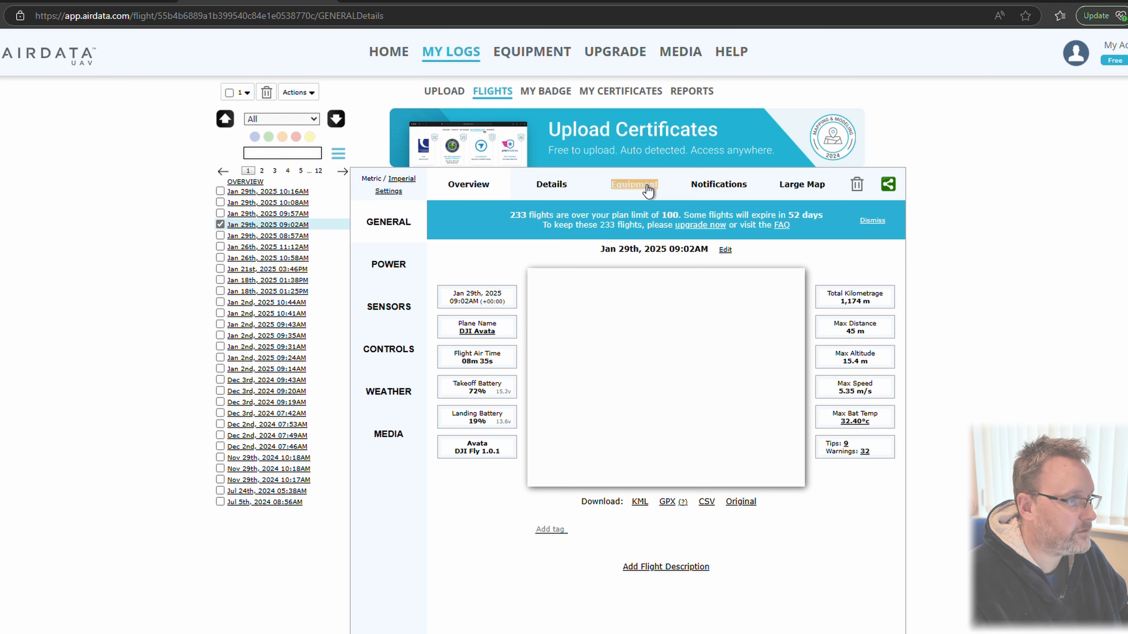
pyautogui.click(647, 186)
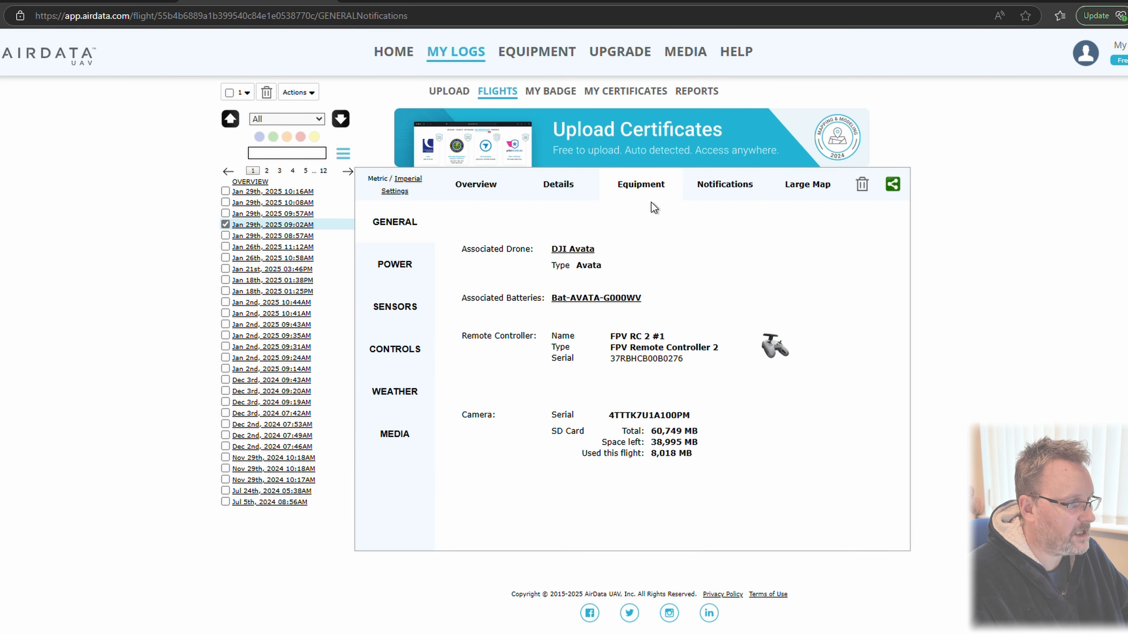
# Review the 09:02AM flight's notifications, examining their locations on the map and the full list of modes, tips and warnings
pyautogui.click(735, 183)
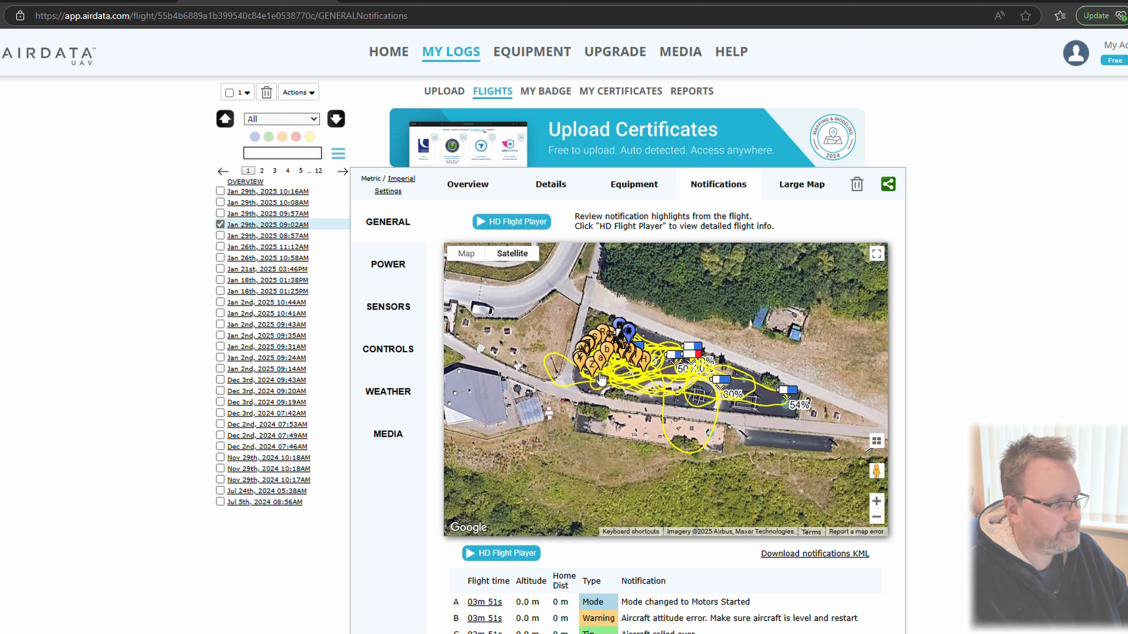
pyautogui.scroll(1, 598, 374)
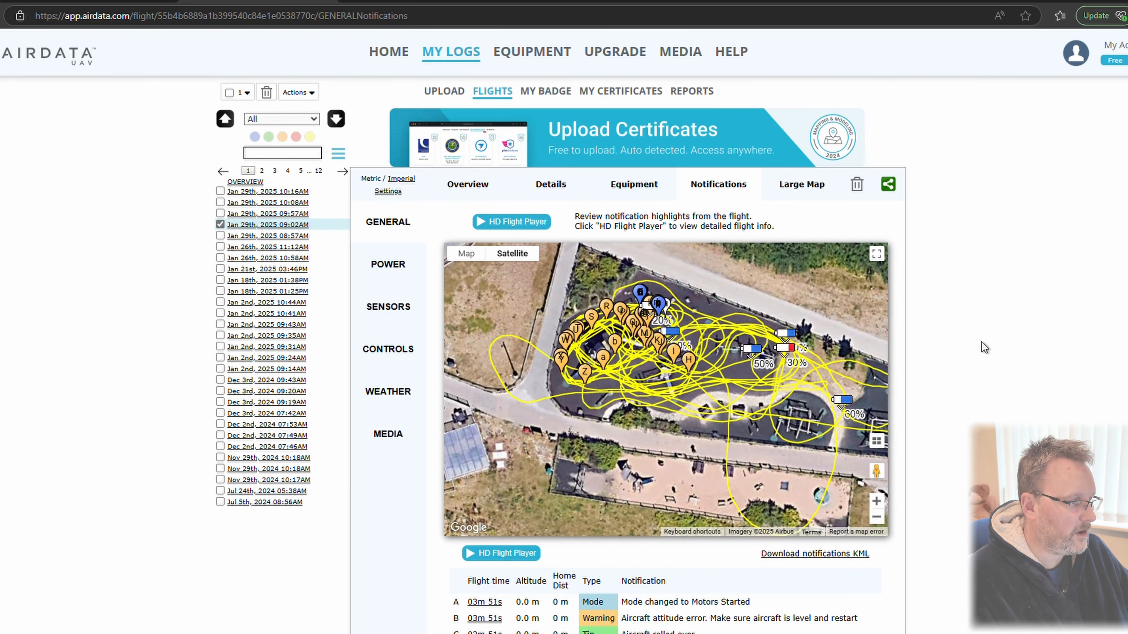
pyautogui.scroll(-2, 651, 417)
pyautogui.scroll(-8, 953, 588)
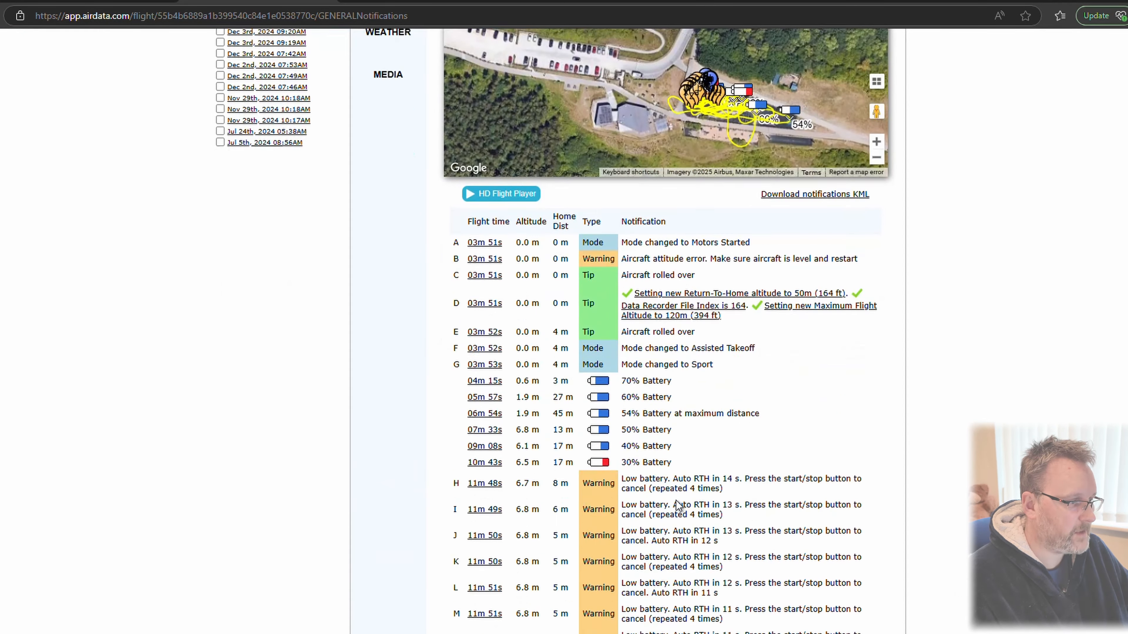
pyautogui.scroll(-3, 624, 395)
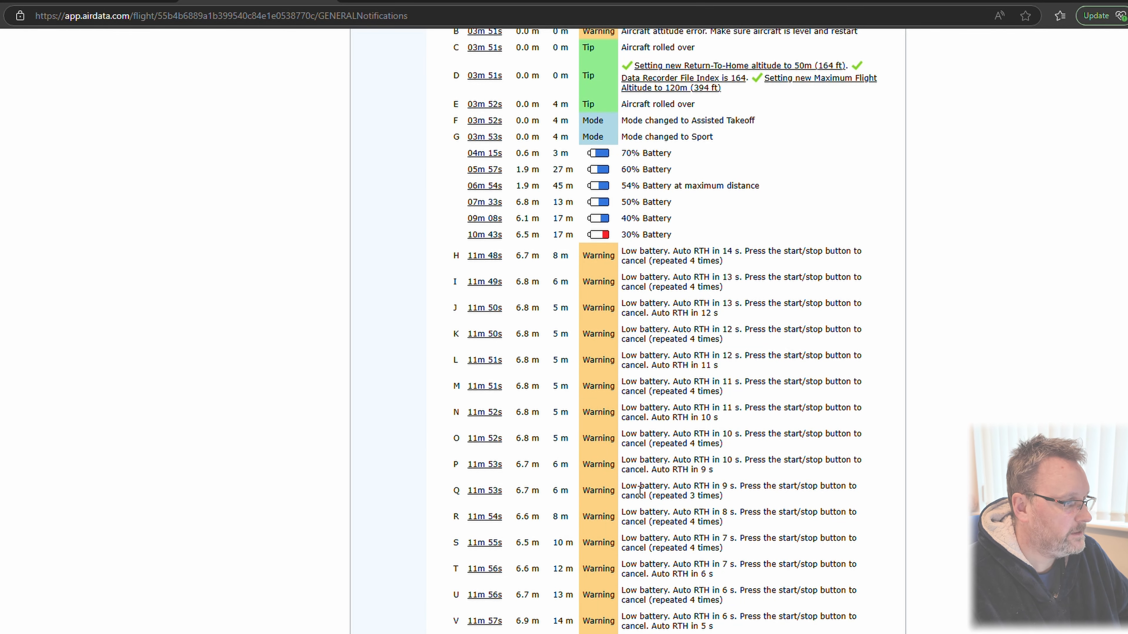
pyautogui.scroll(-15, 647, 319)
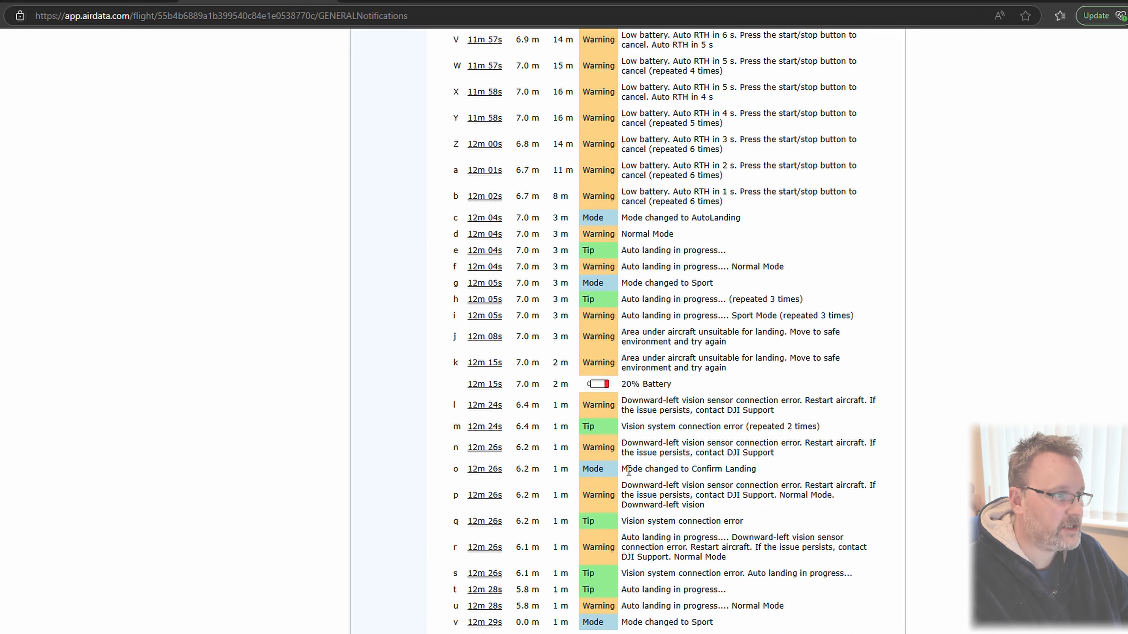
pyautogui.scroll(5, 668, 453)
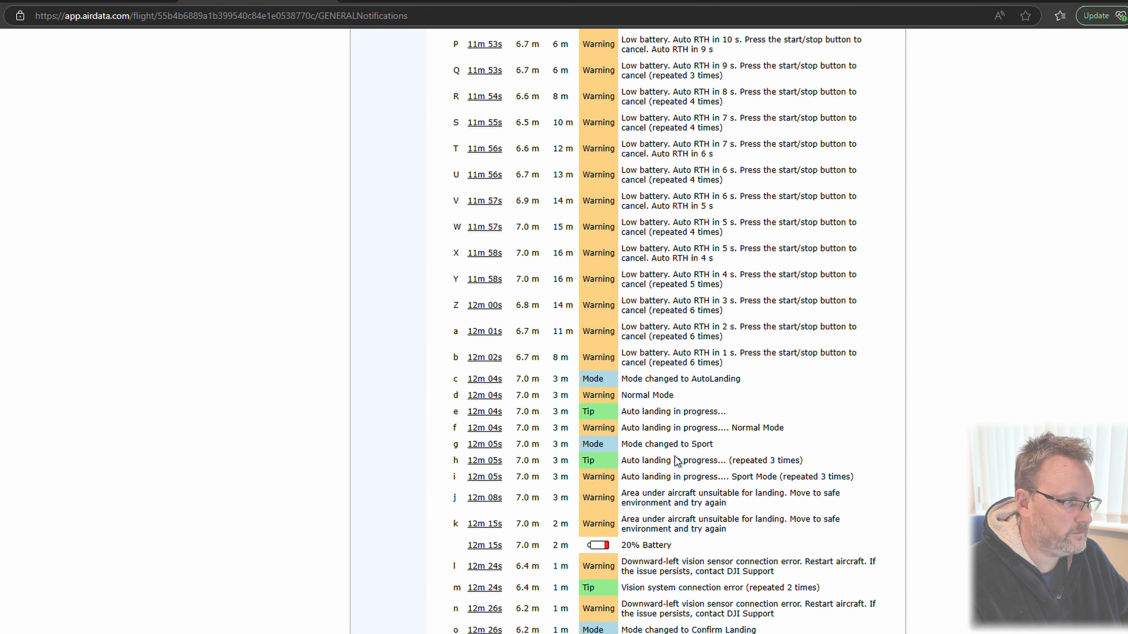
pyautogui.scroll(8, 692, 356)
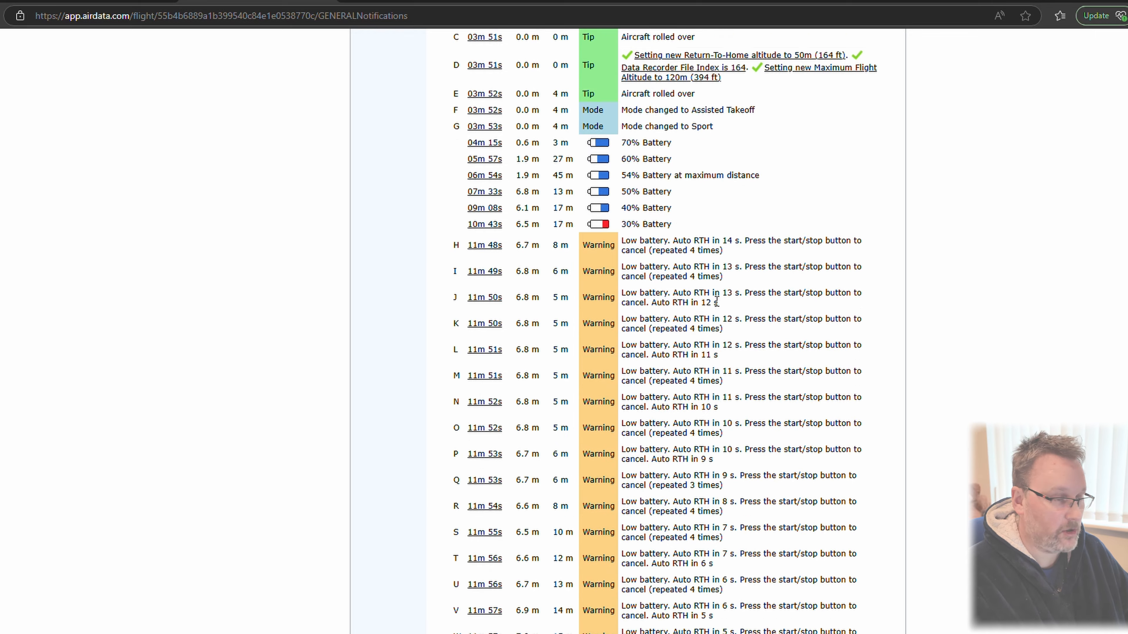
pyautogui.scroll(12, 716, 302)
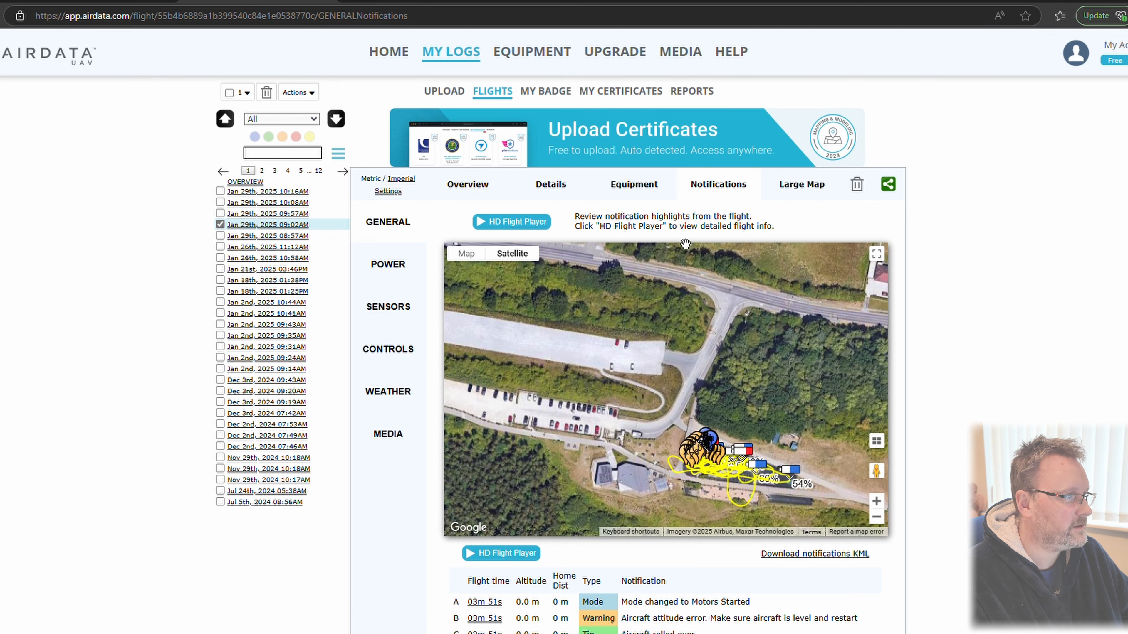
pyautogui.scroll(-2, 620, 283)
pyautogui.scroll(-5, 1057, 387)
pyautogui.scroll(-5, 904, 322)
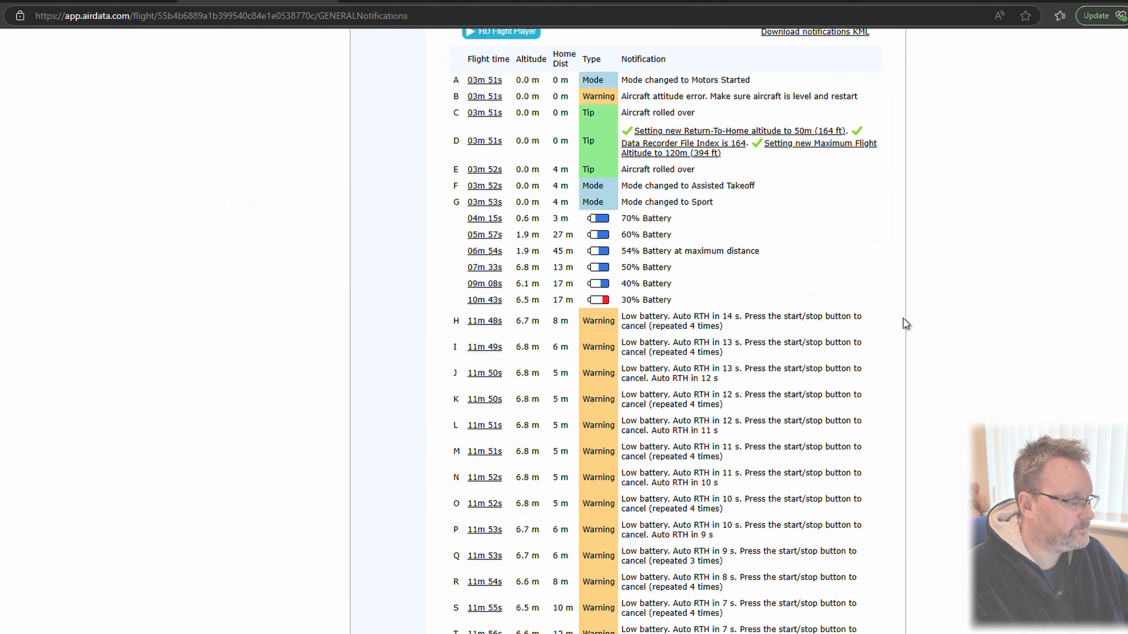
pyautogui.scroll(10, 1009, 288)
# Return to the 09:02AM flight's general overview and download its track as a KML file for Google Earth
pyautogui.click(381, 158)
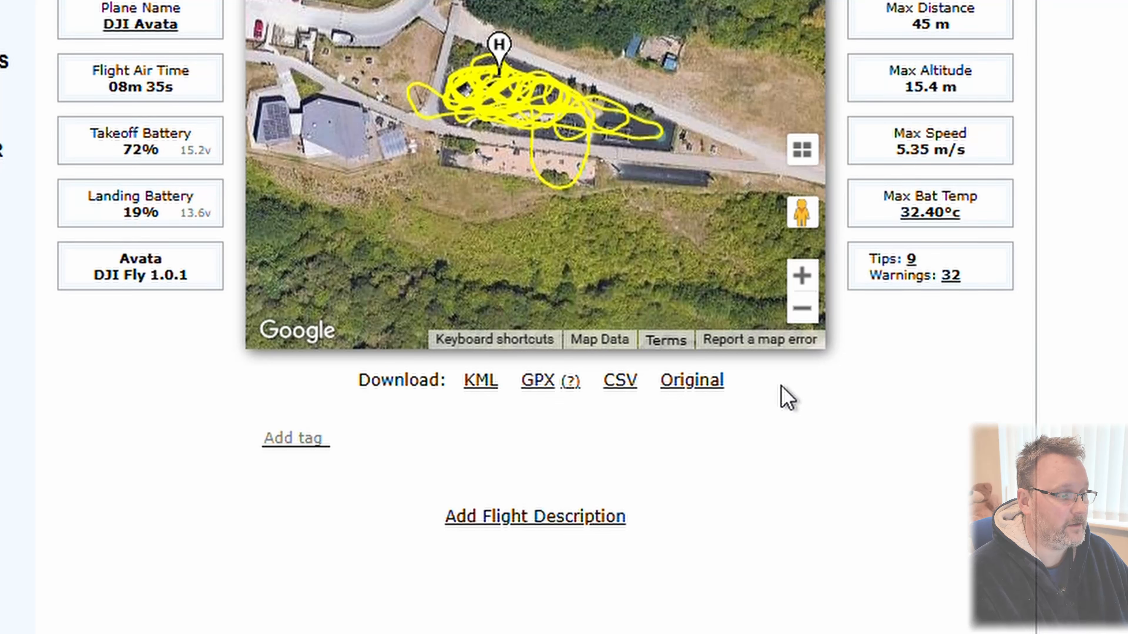
pyautogui.click(478, 391)
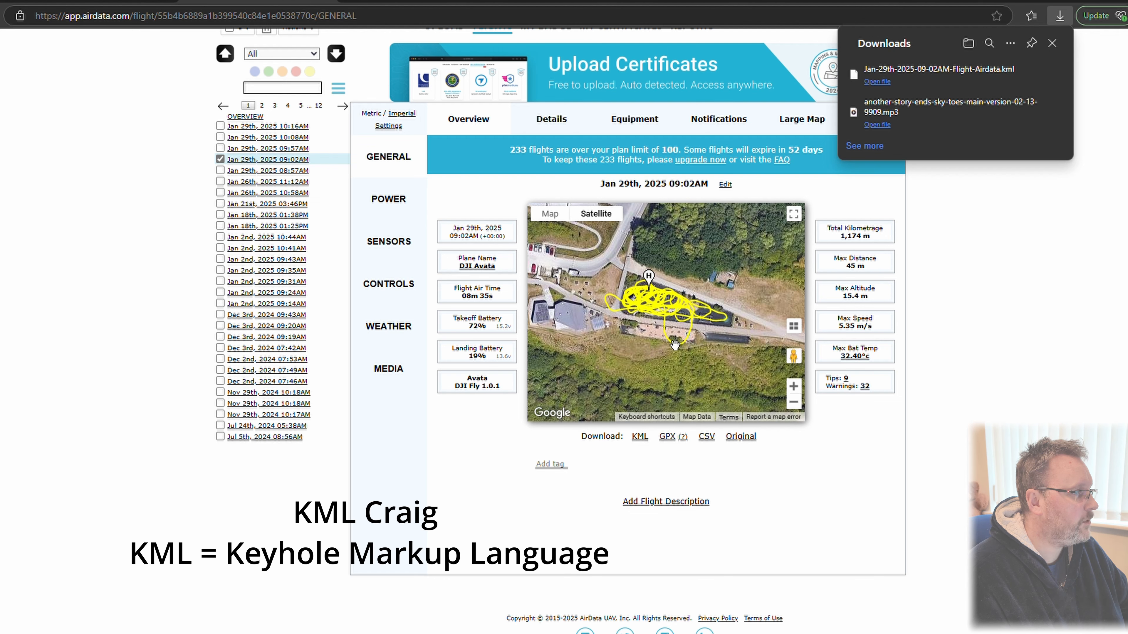
# View the Jan 29th, 2025 flights from 10:16AM, 10:08AM and 09:57AM in turn, and download the 09:57AM flight as KML
pyautogui.click(267, 126)
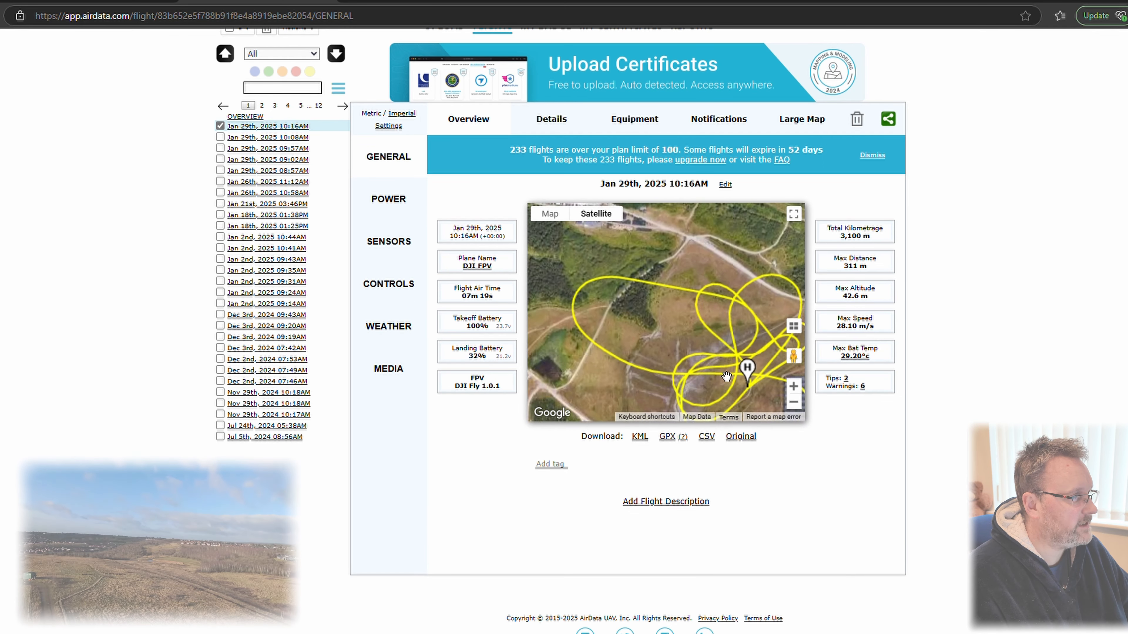
pyautogui.click(290, 137)
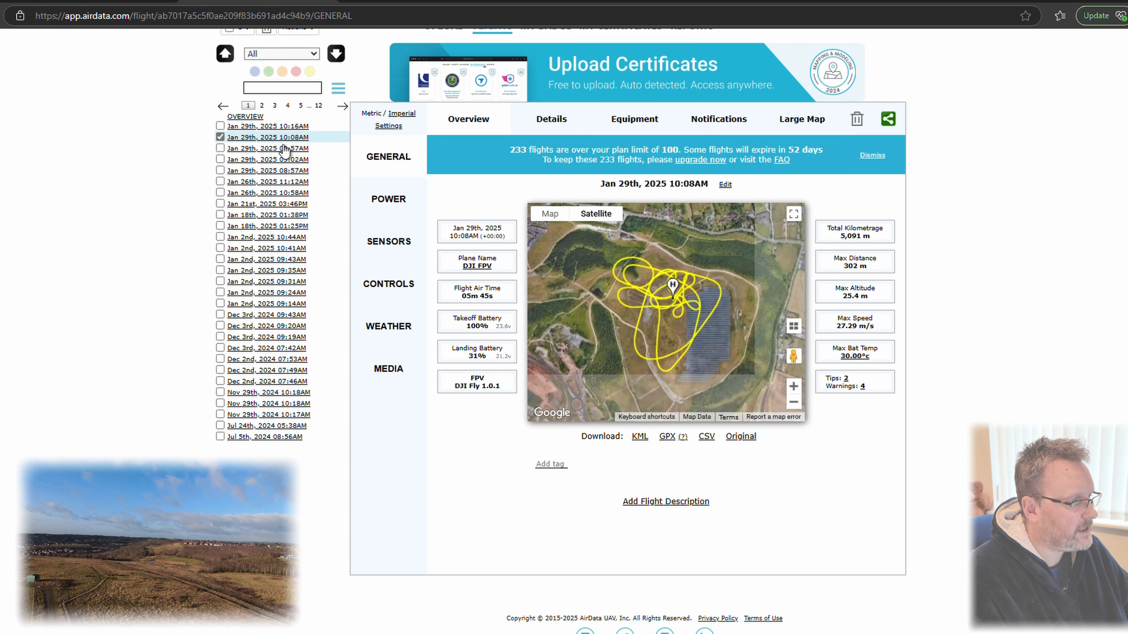
pyautogui.click(277, 149)
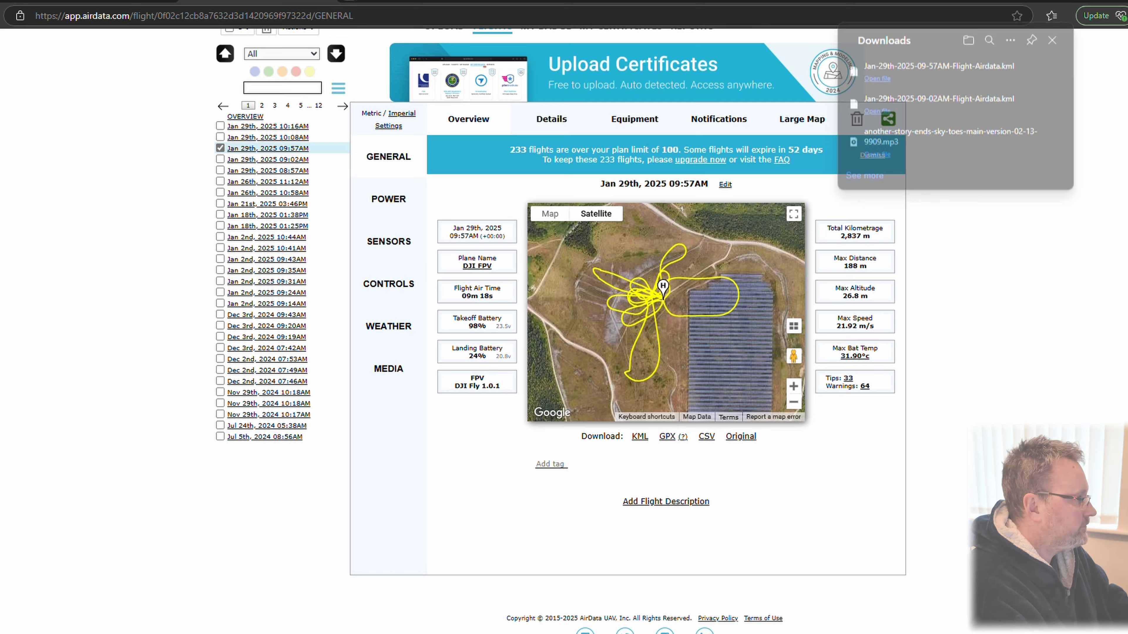
# Search for Google Earth in a new browser tab and open the Google Earth website
pyautogui.click(344, 1)
pyautogui.write('goog')
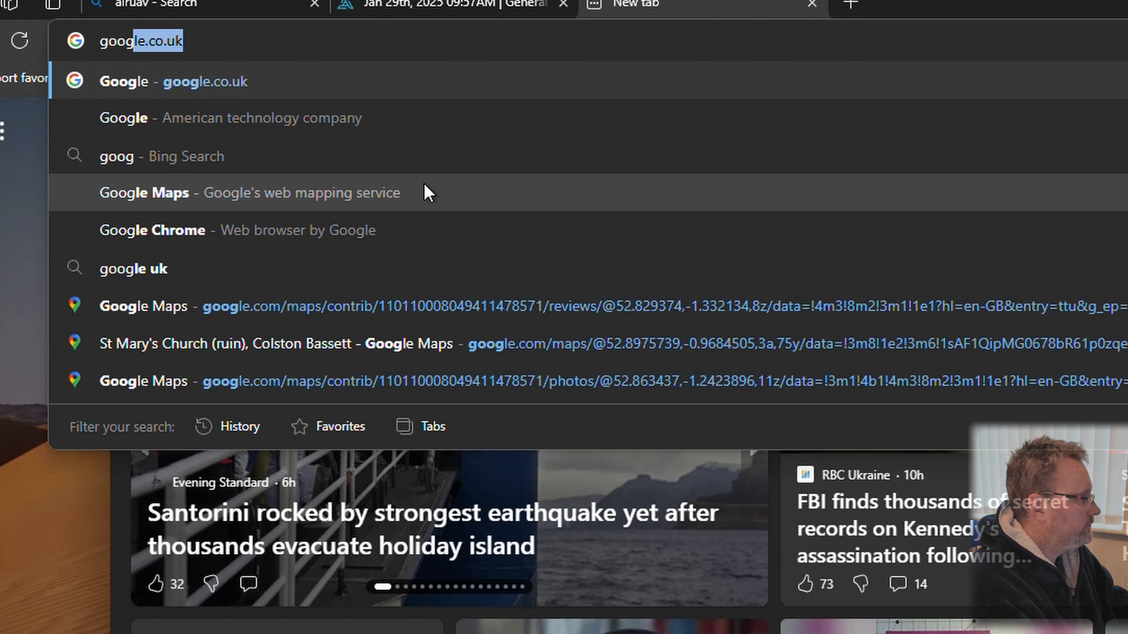
pyautogui.write('el')
pyautogui.press('BackSpace')
pyautogui.press('BackSpace')
pyautogui.write('l')
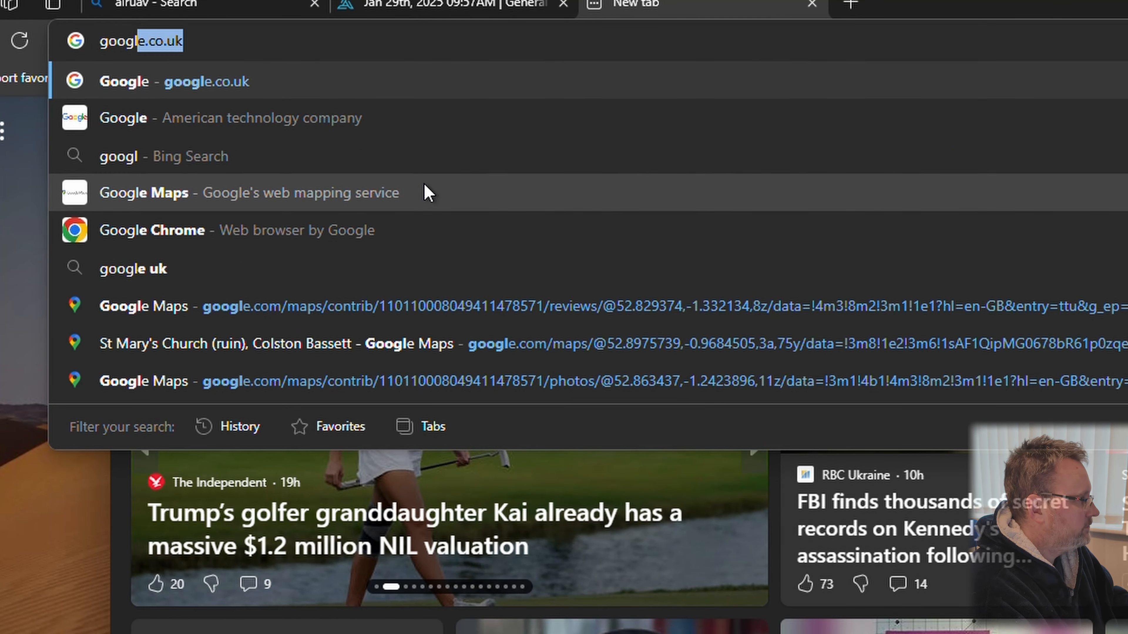
pyautogui.write('e earth')
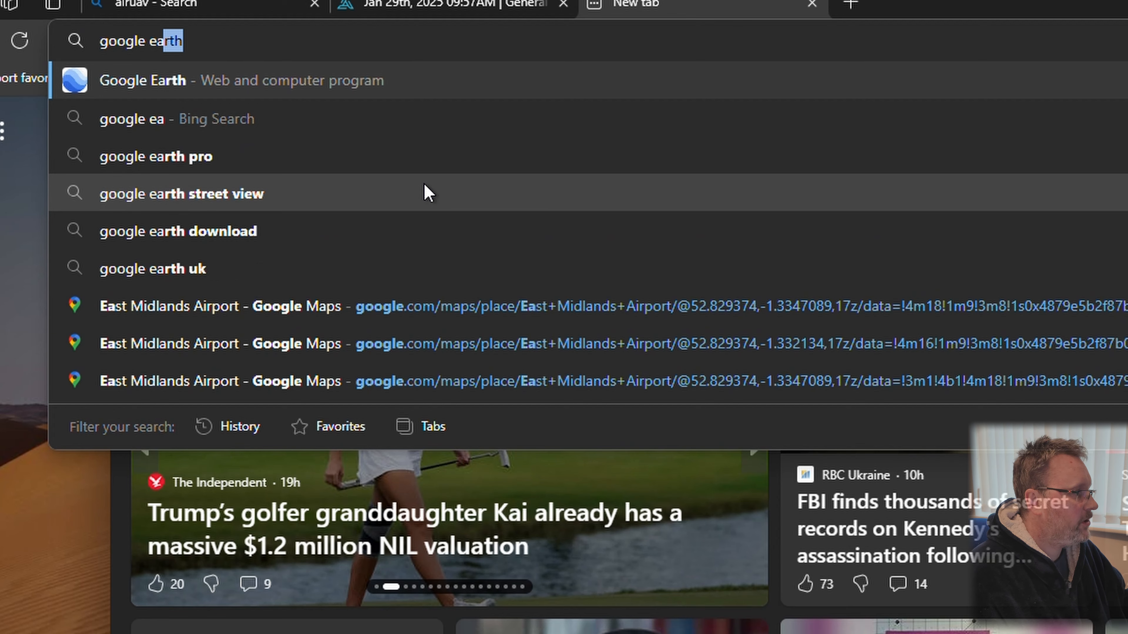
pyautogui.click(215, 81)
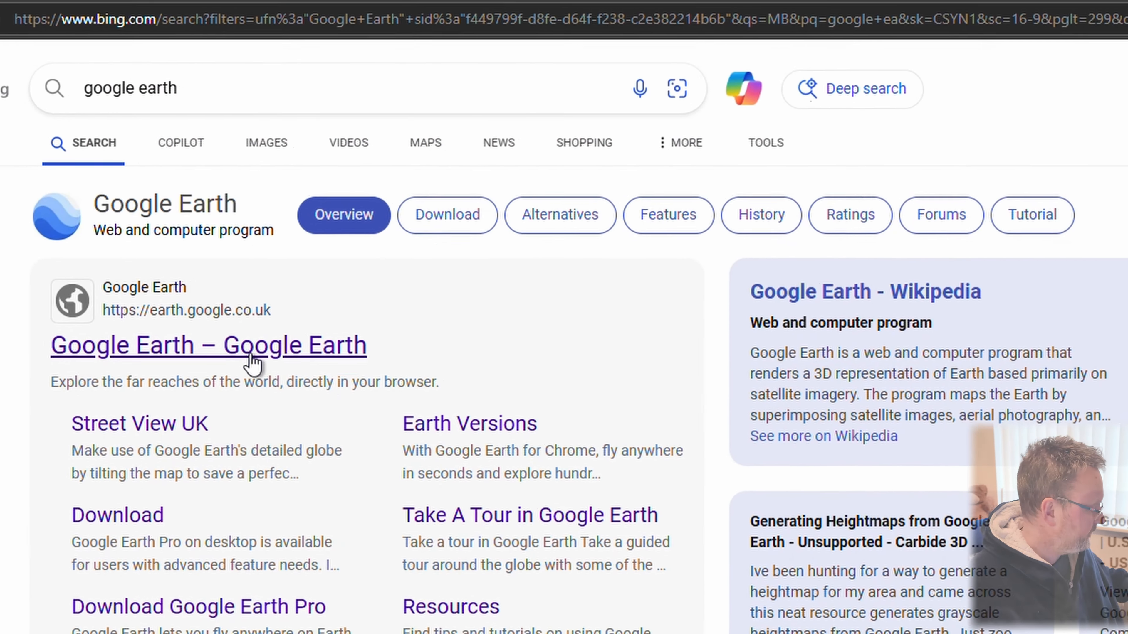
pyautogui.click(334, 366)
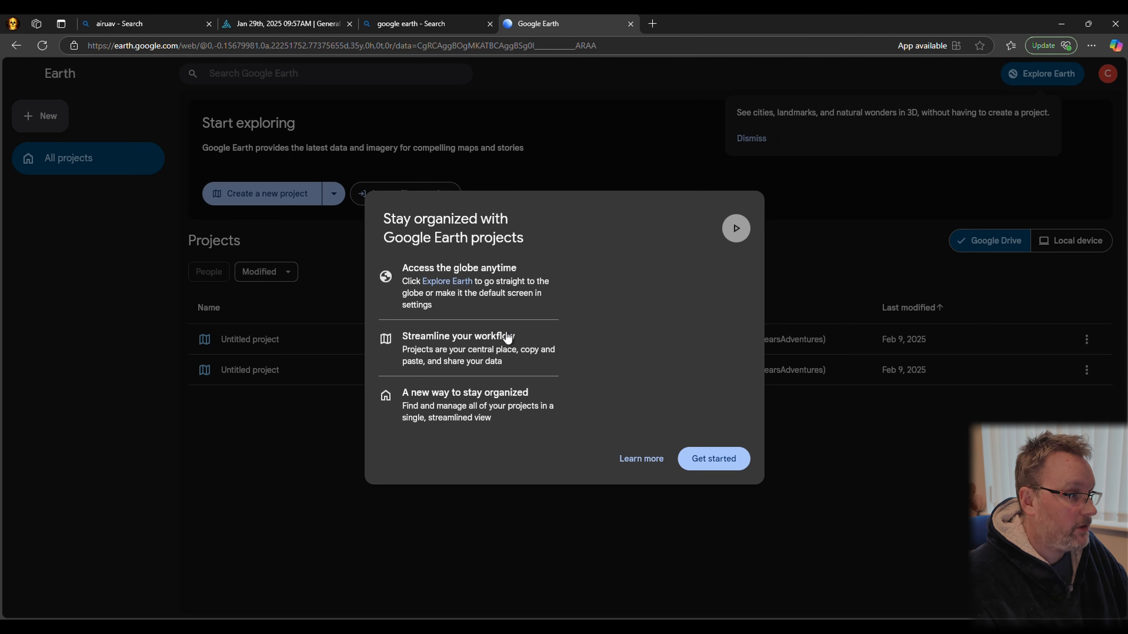
# Dismiss the Google Earth introduction, create a new project saved to Google Drive, and close the project management tip
pyautogui.click(718, 462)
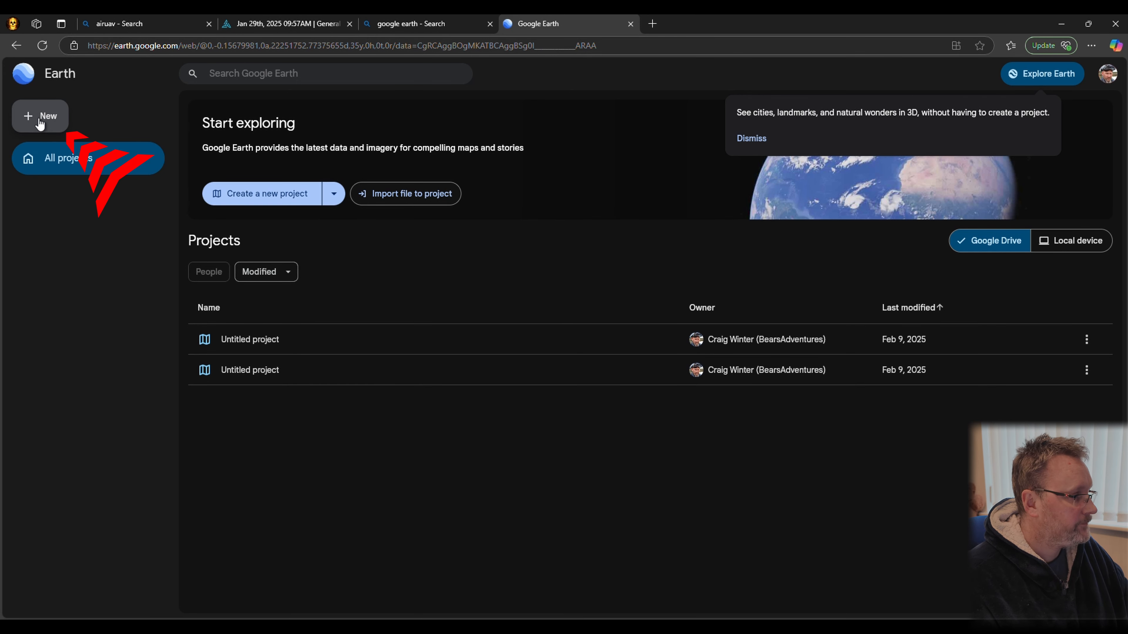
pyautogui.click(41, 125)
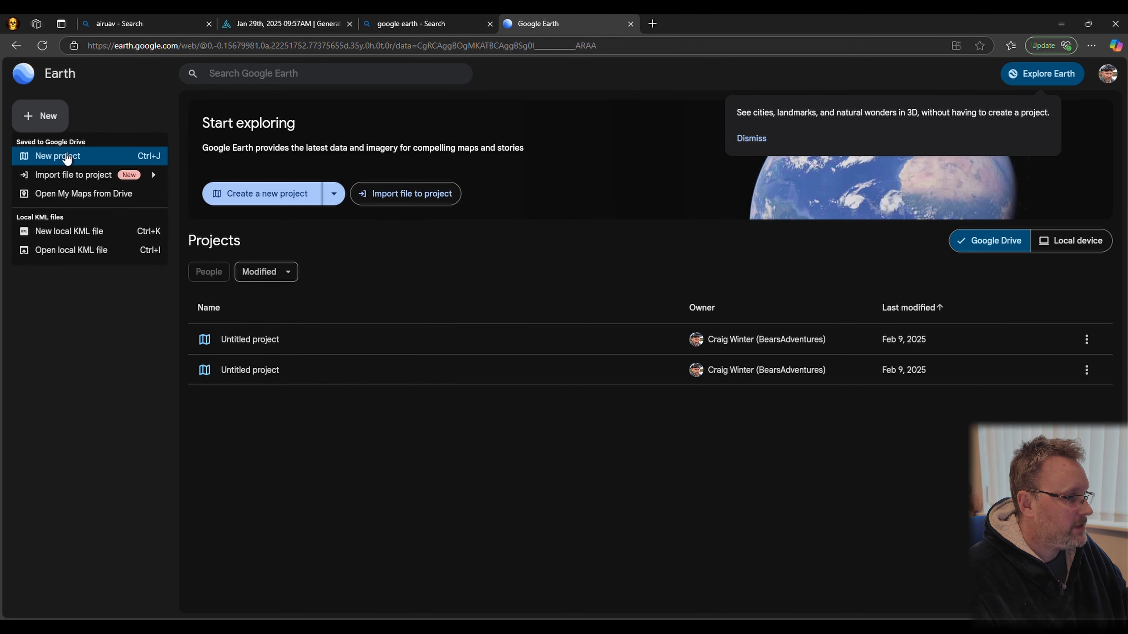
pyautogui.click(66, 157)
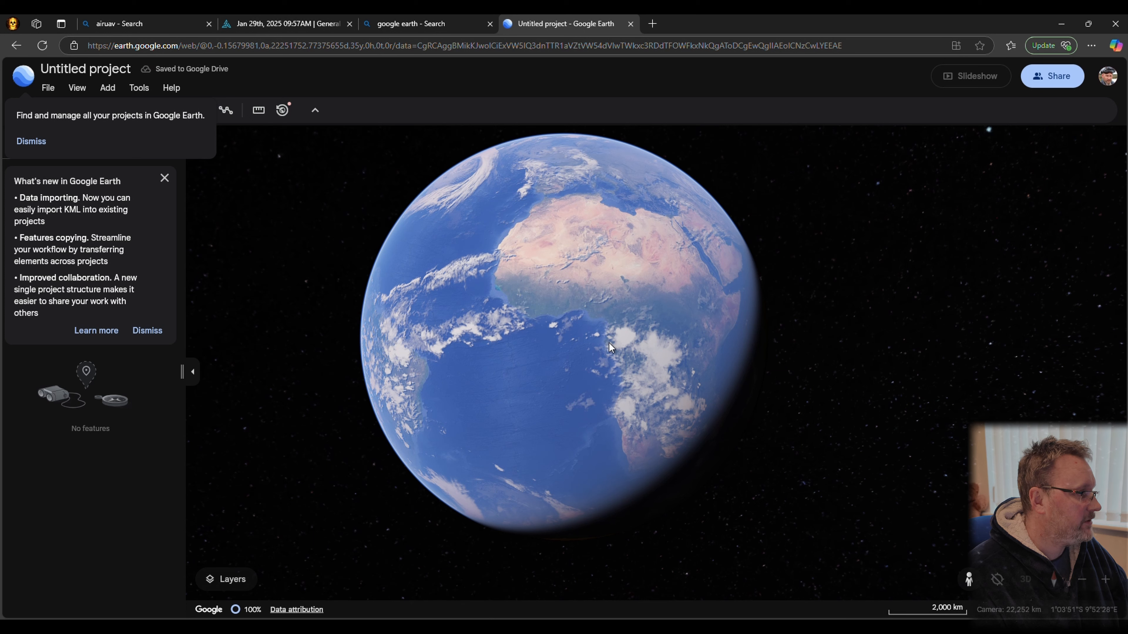
pyautogui.click(42, 141)
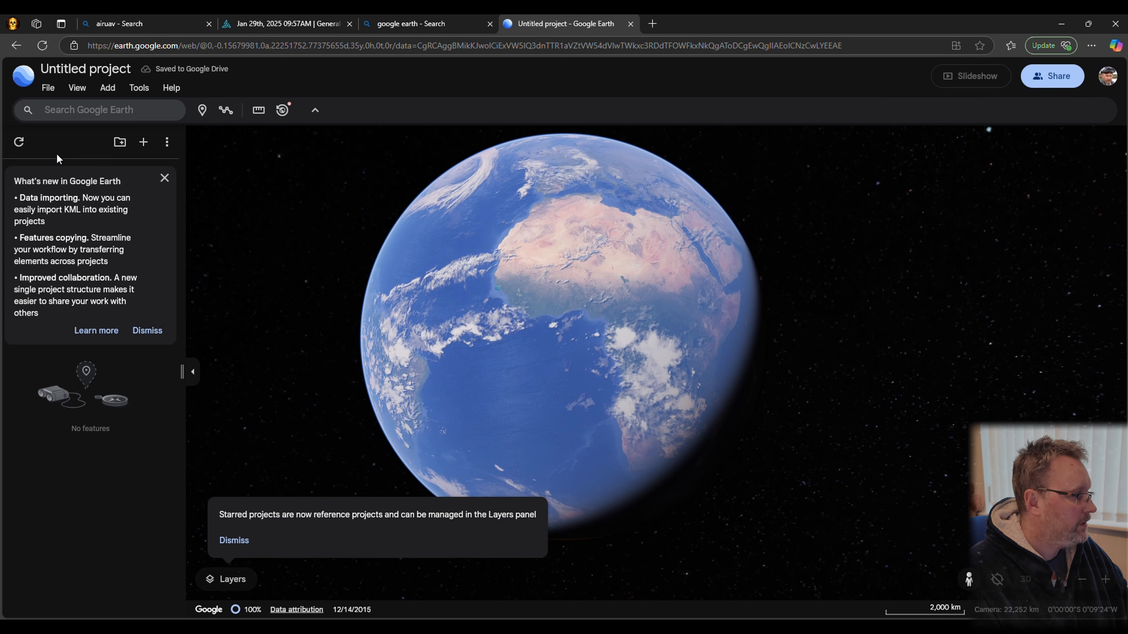
pyautogui.click(226, 586)
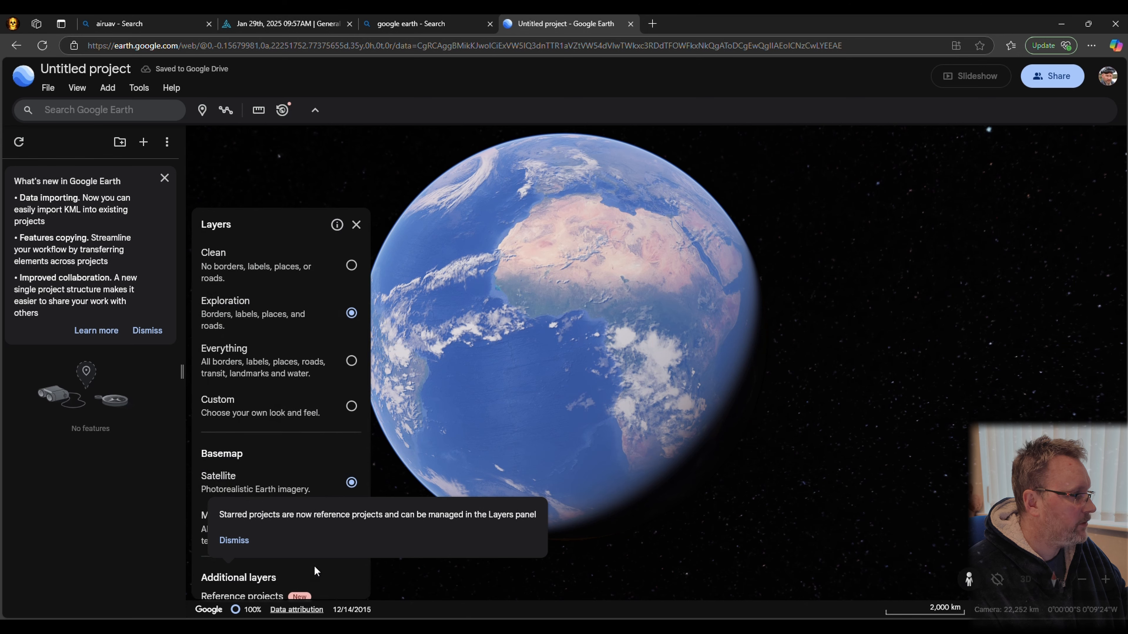
pyautogui.click(543, 310)
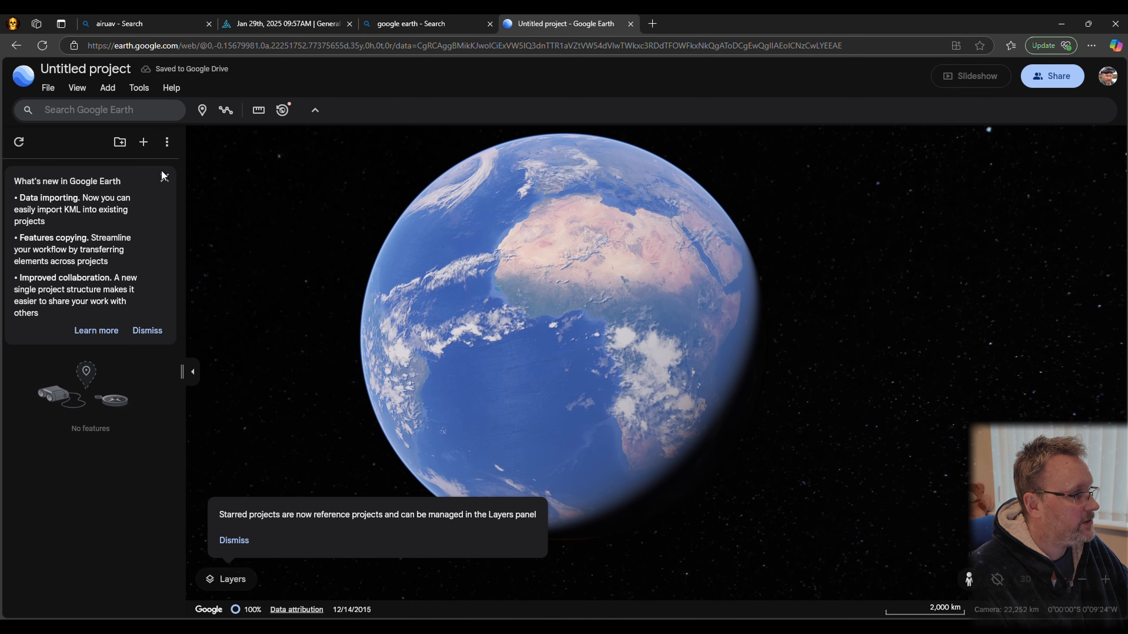
# Import Jan-29th-2025-09-57AM-Flight-Airdata.kml from the device's Downloads folder into the project
pyautogui.click(143, 150)
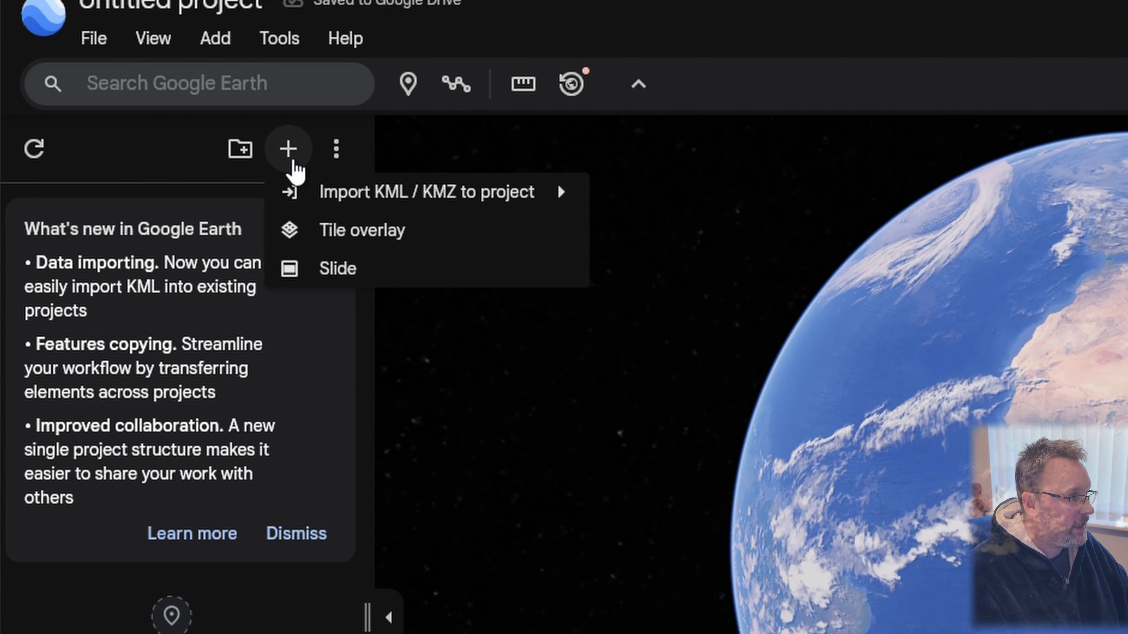
pyautogui.moveTo(391, 206)
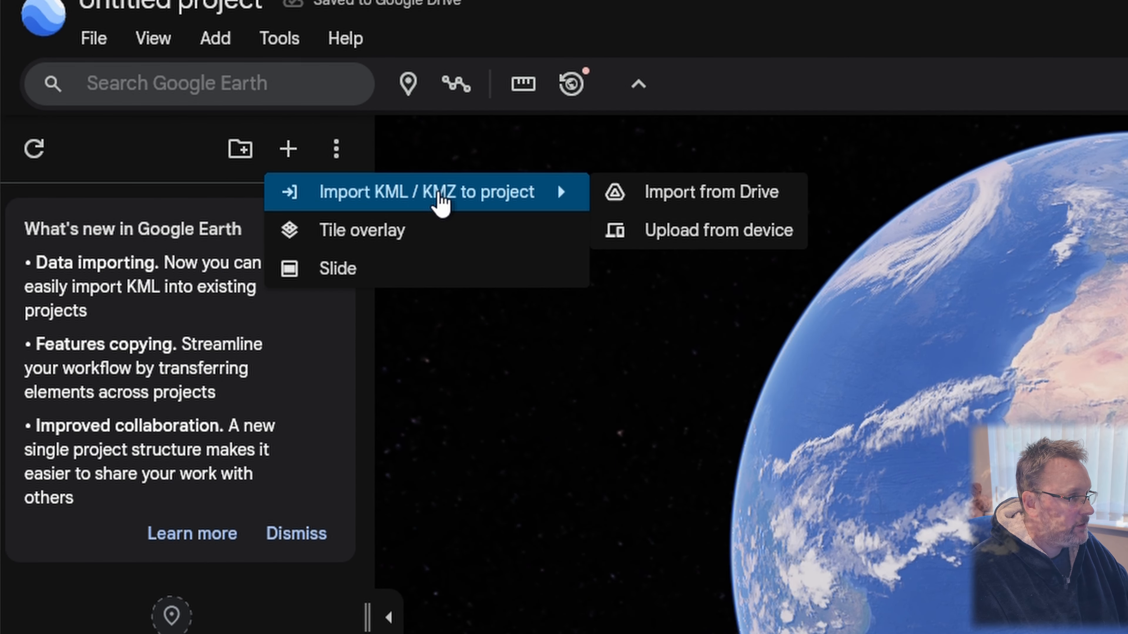
pyautogui.click(744, 242)
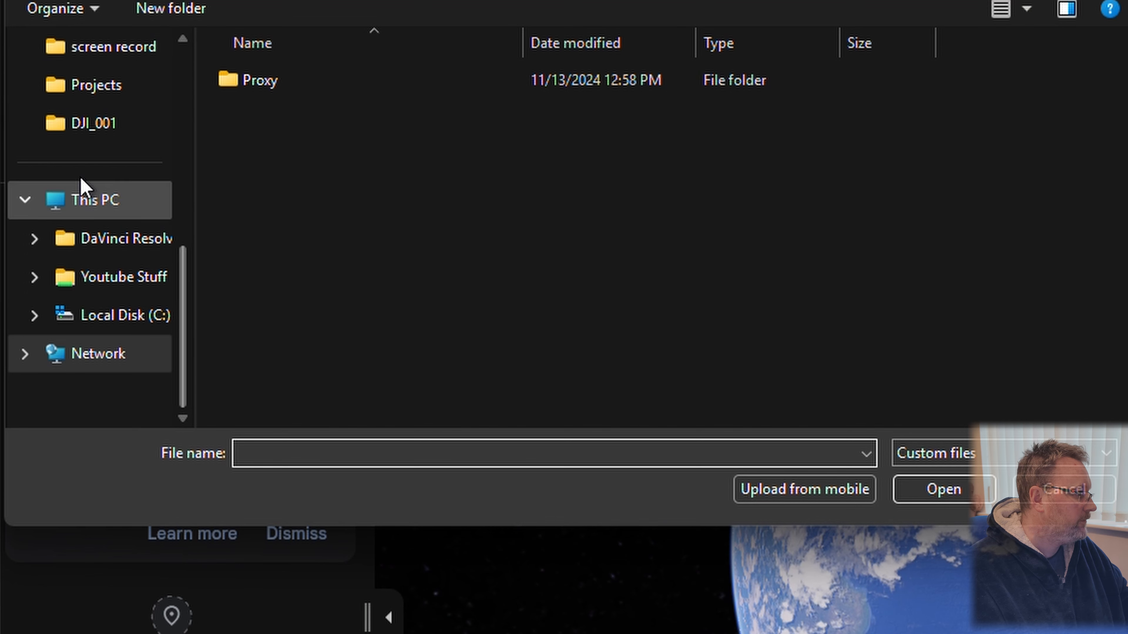
pyautogui.click(23, 202)
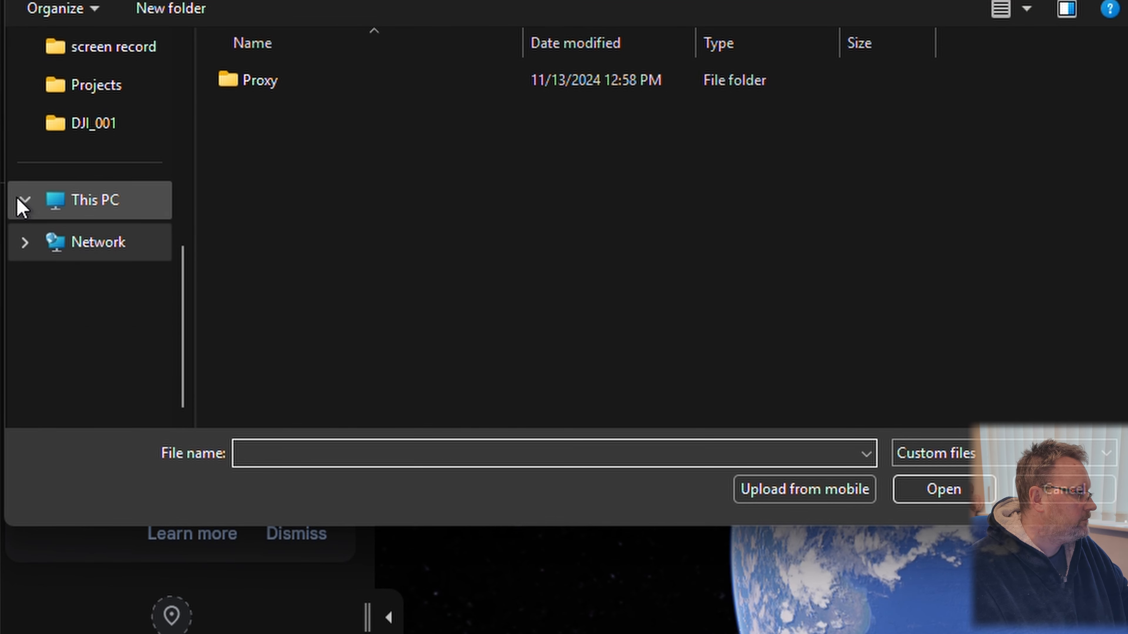
pyautogui.scroll(5, 87, 163)
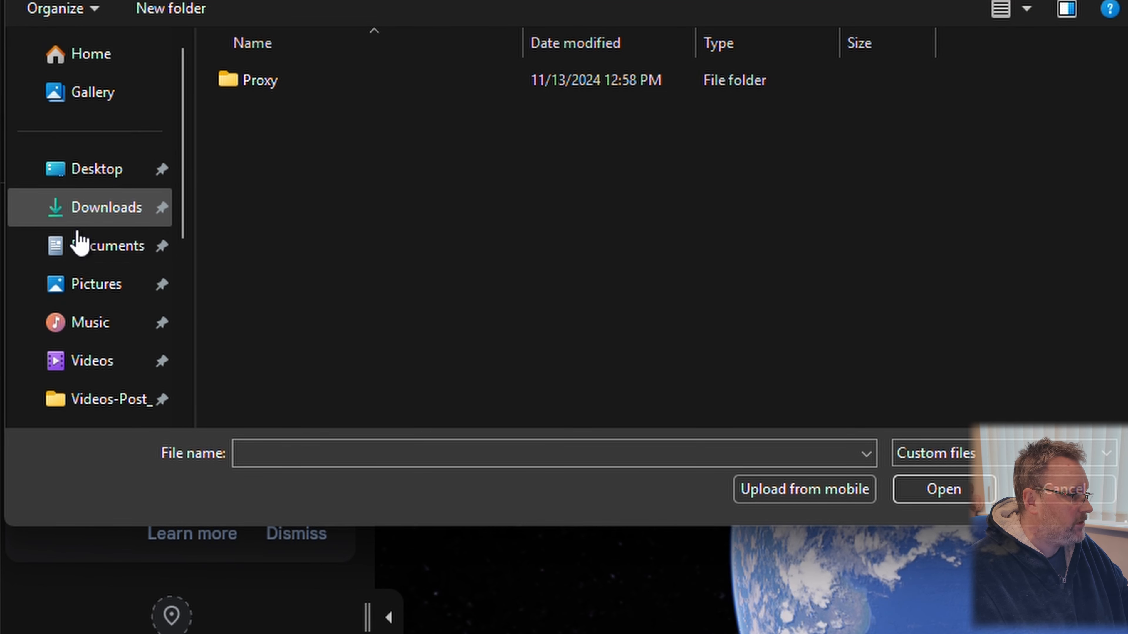
pyautogui.click(111, 217)
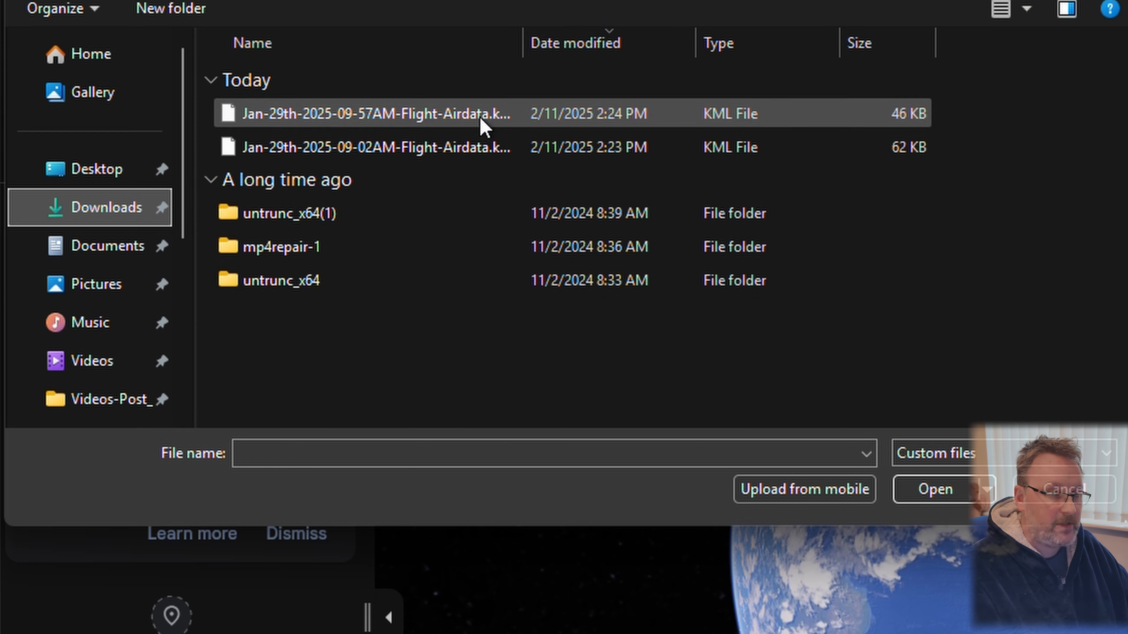
pyautogui.click(417, 117)
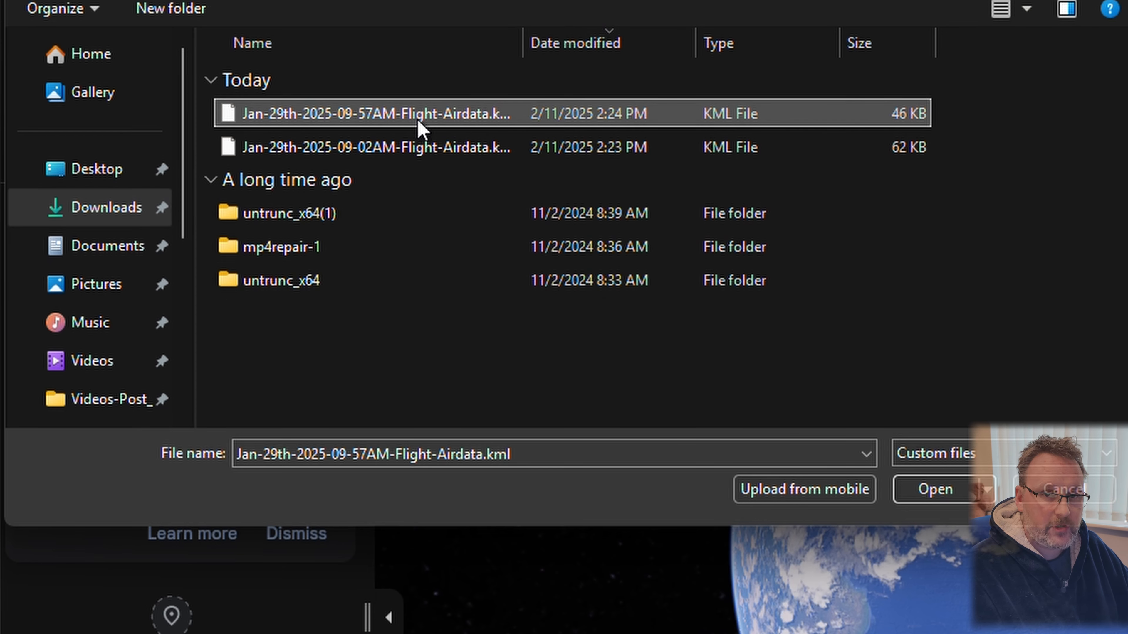
pyautogui.doubleClick(379, 118)
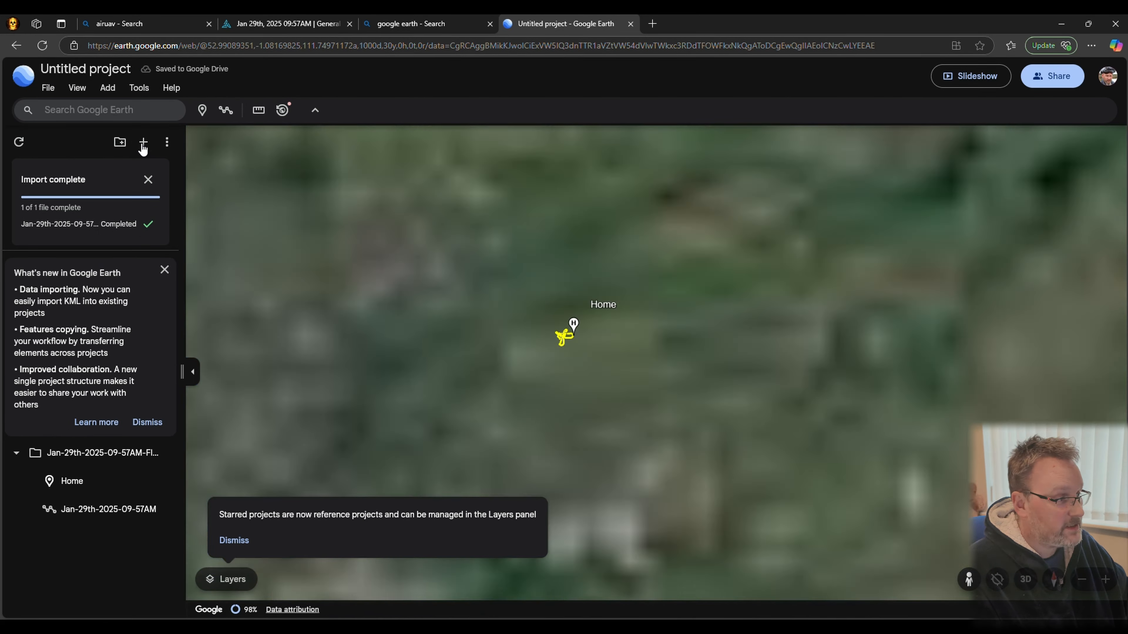
# Import Jan-29th-2025-09-02AM-Flight-Airdata.kml from the device into the same project
pyautogui.click(143, 143)
pyautogui.moveTo(196, 162)
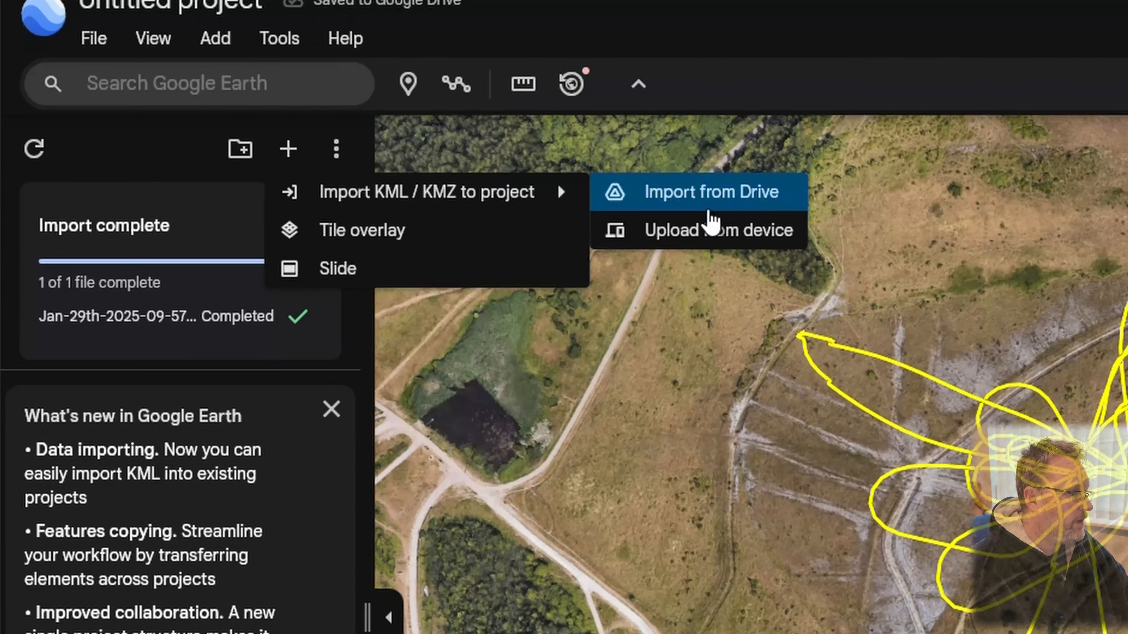
pyautogui.click(722, 249)
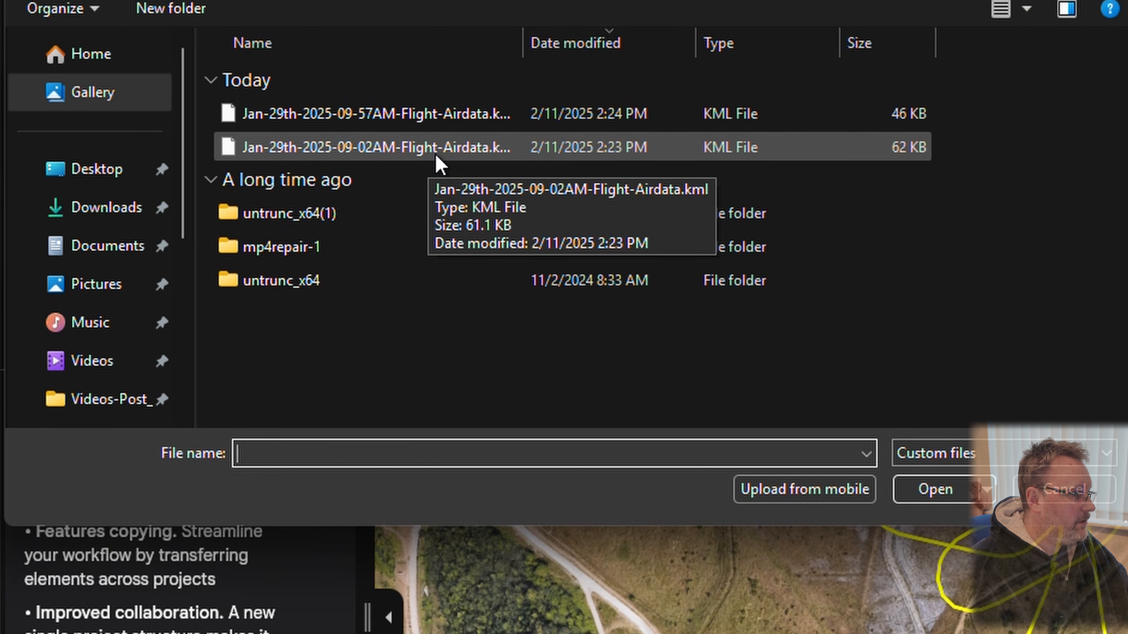
pyautogui.click(455, 151)
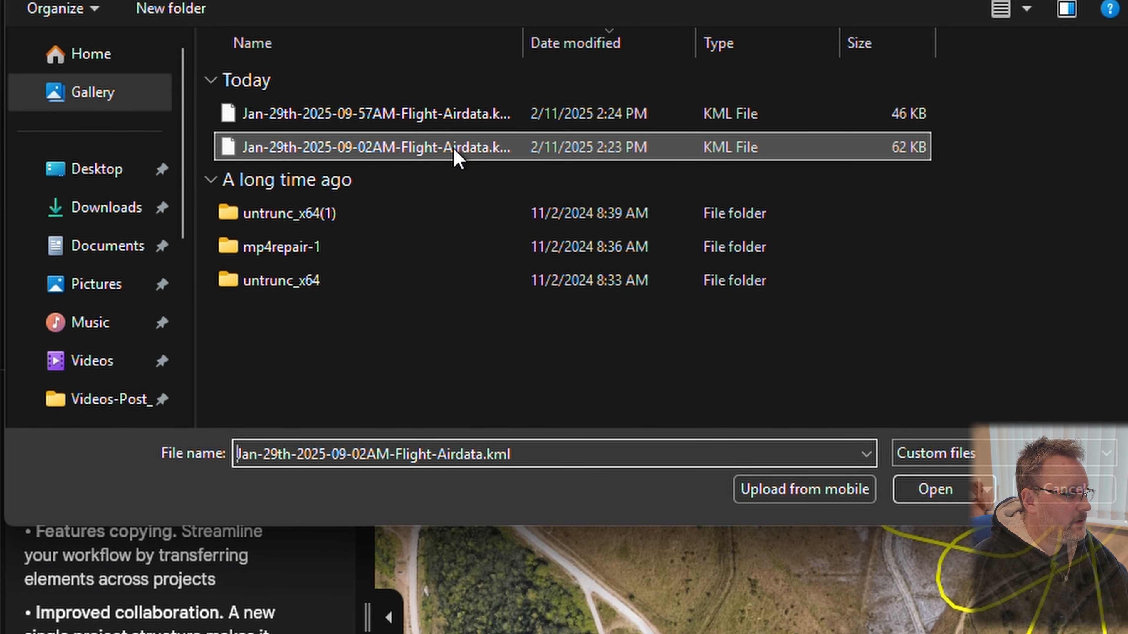
pyautogui.doubleClick(457, 153)
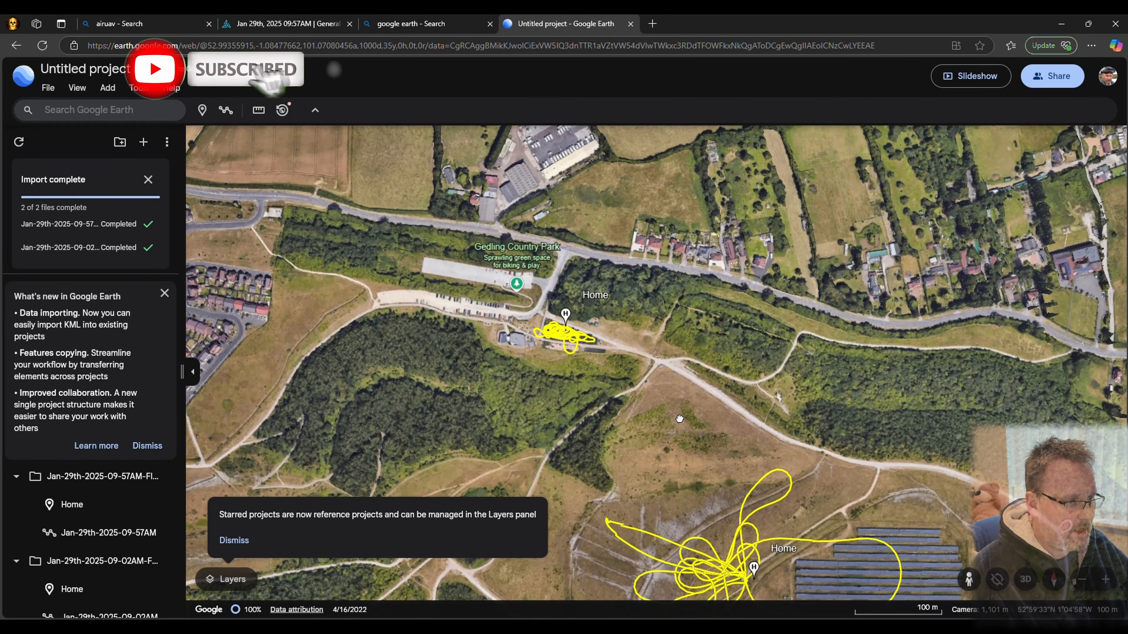
# Examine both imported flight tracks around Gedling Country Park from overhead and from a tilted 3D perspective
pyautogui.scroll(-5, 679, 418)
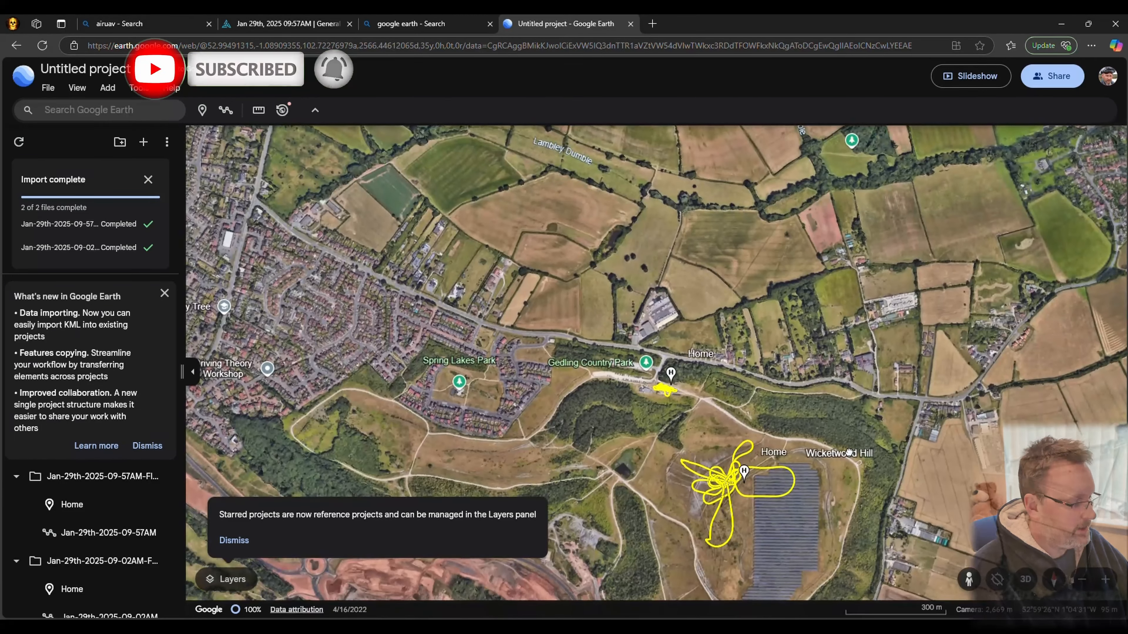
pyautogui.moveTo(849, 452); pyautogui.dragTo(821, 420)
pyautogui.moveTo(704, 458); pyautogui.dragTo(792, 419)
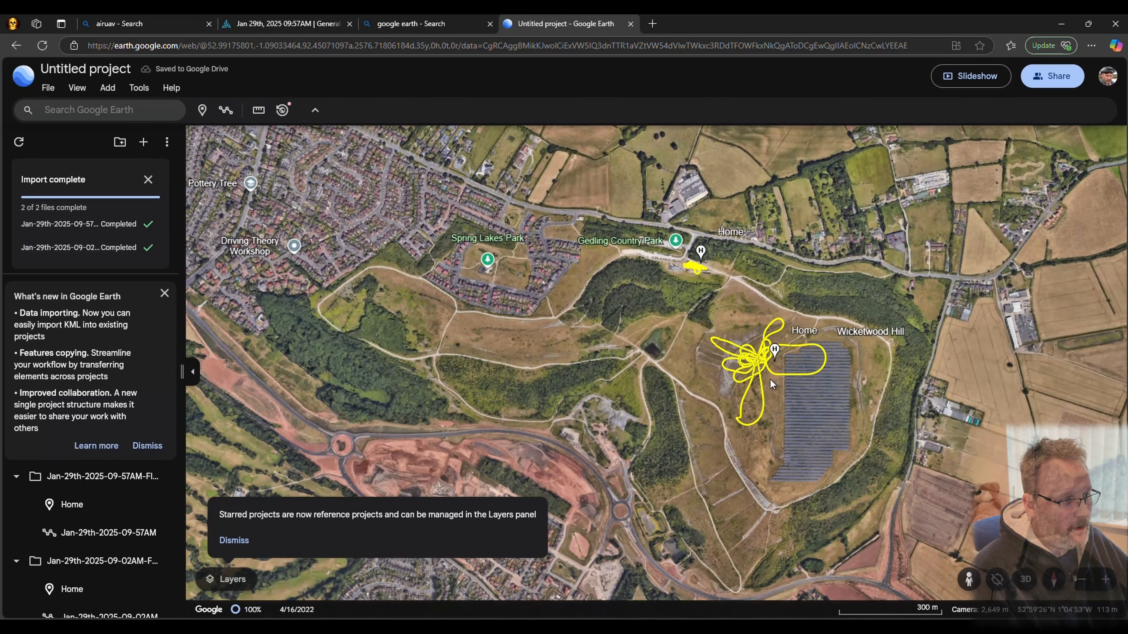
pyautogui.scroll(6, 771, 381)
pyautogui.moveTo(1008, 385); pyautogui.dragTo(756, 387, button='middle')
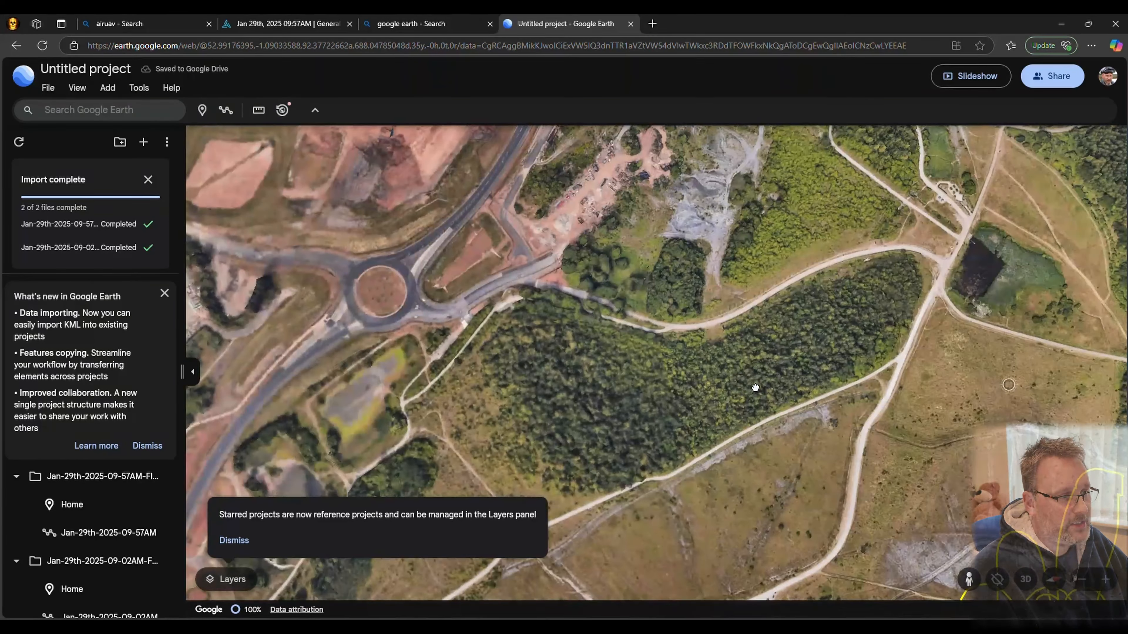
pyautogui.keyDown('shift'); pyautogui.moveTo(756, 387); pyautogui.dragTo(1082, 175); pyautogui.keyUp('shift')
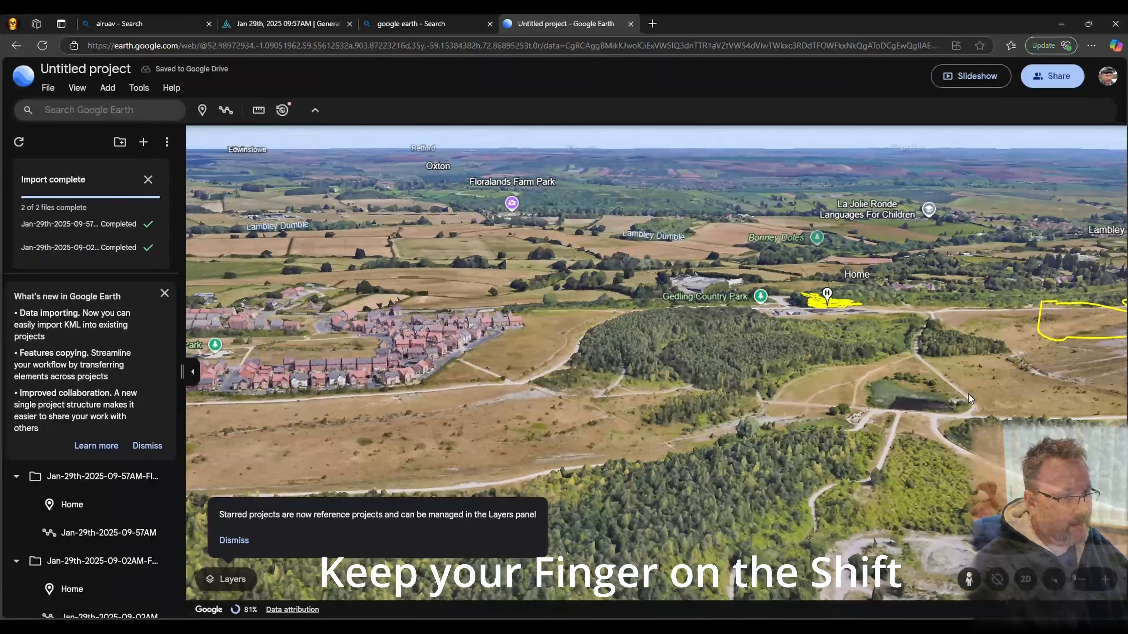
pyautogui.keyDown('shift'); pyautogui.moveTo(969, 394); pyautogui.dragTo(1124, 307); pyautogui.keyUp('shift')
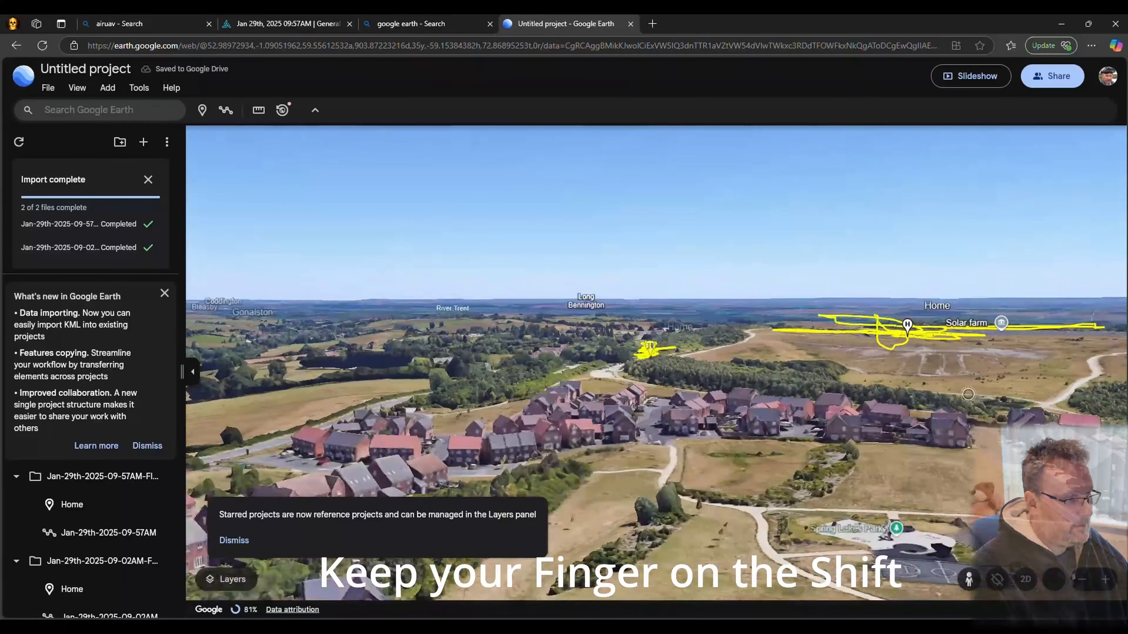
pyautogui.keyDown('shift'); pyautogui.moveTo(744, 400); pyautogui.dragTo(864, 358); pyautogui.keyUp('shift')
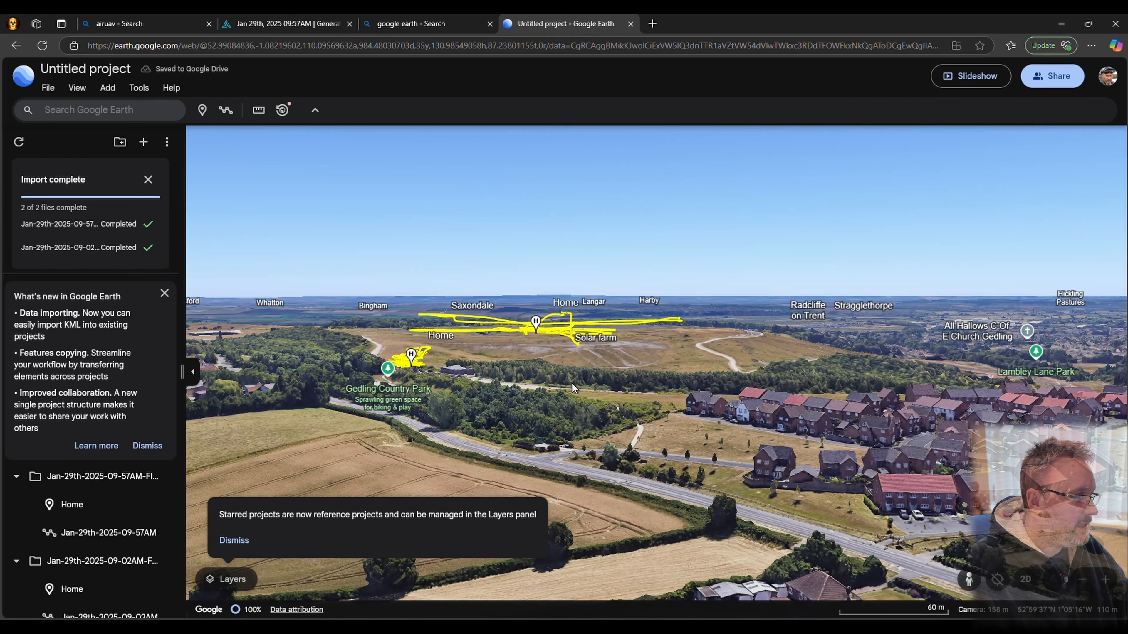
# Inspect the height and shape of the flight paths around both Home markers and the solar farm from several low 3D angles
pyautogui.moveTo(544, 386); pyautogui.dragTo(743, 438)
pyautogui.moveTo(667, 446); pyautogui.dragTo(715, 427)
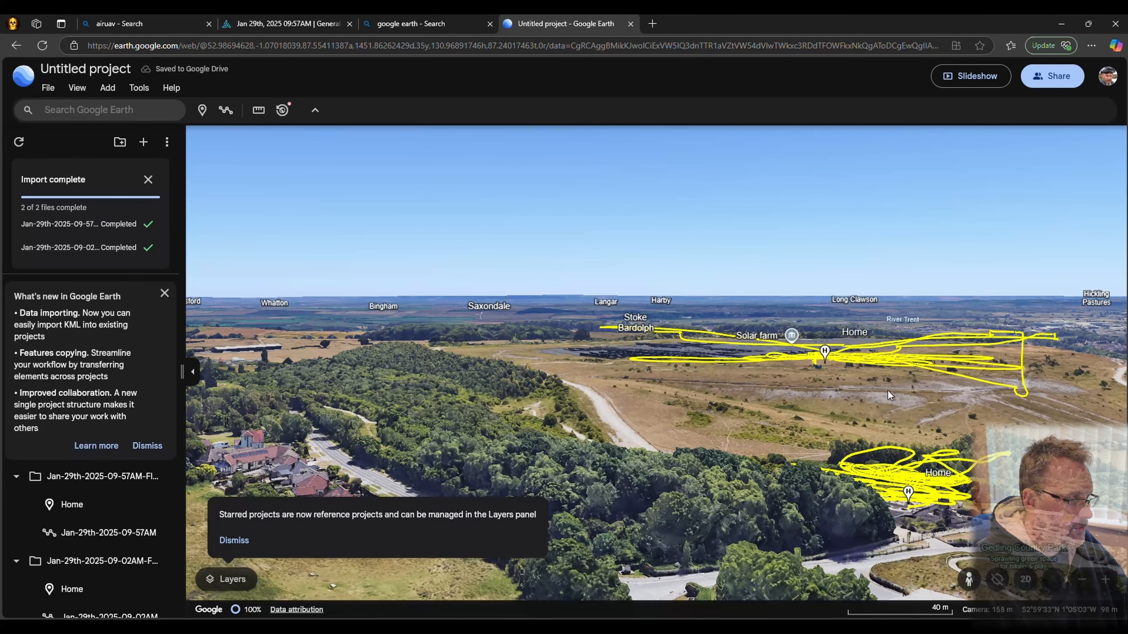
pyautogui.moveTo(888, 391); pyautogui.dragTo(748, 466)
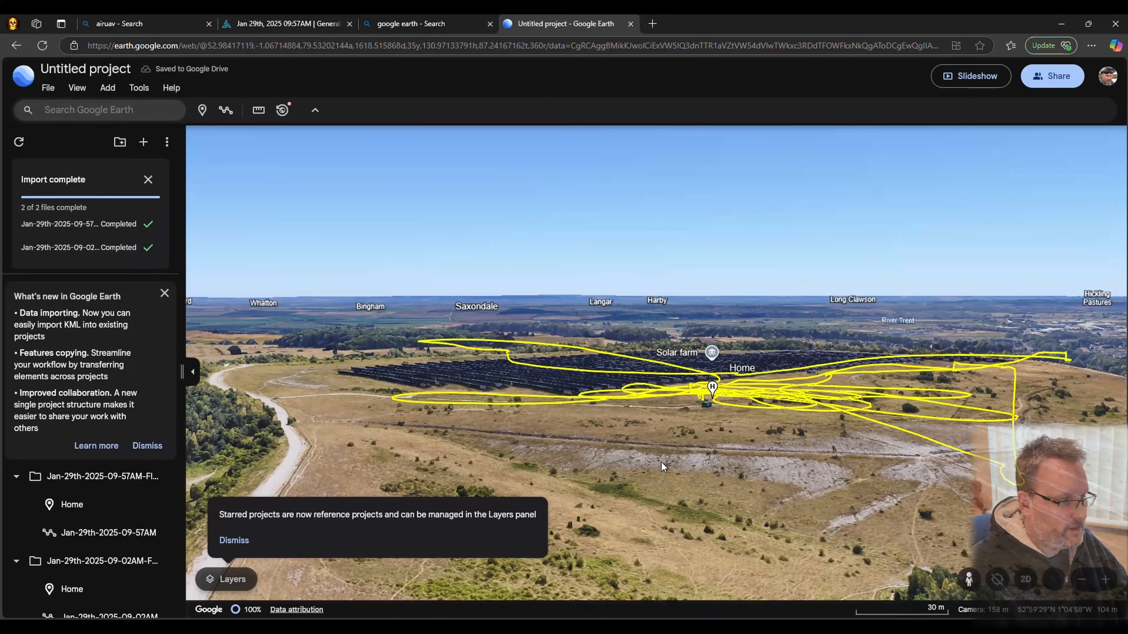
pyautogui.moveTo(661, 462); pyautogui.dragTo(691, 377)
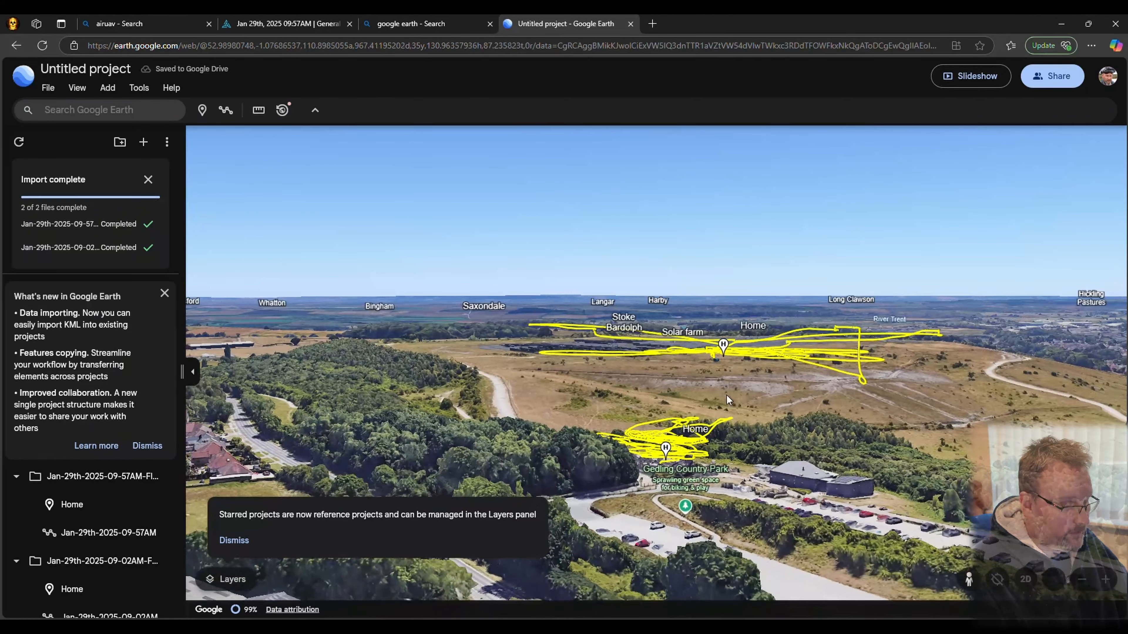
pyautogui.scroll(3, 697, 445)
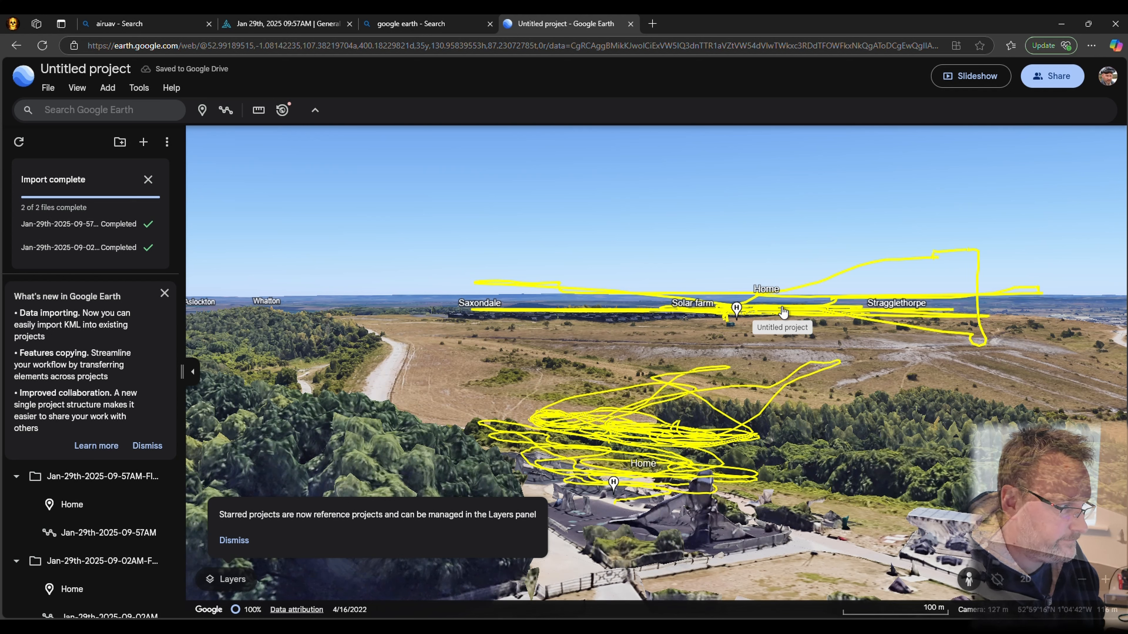
pyautogui.keyDown('shift'); pyautogui.moveTo(798, 313); pyautogui.dragTo(831, 354); pyautogui.keyUp('shift')
pyautogui.moveTo(748, 372); pyautogui.dragTo(805, 408)
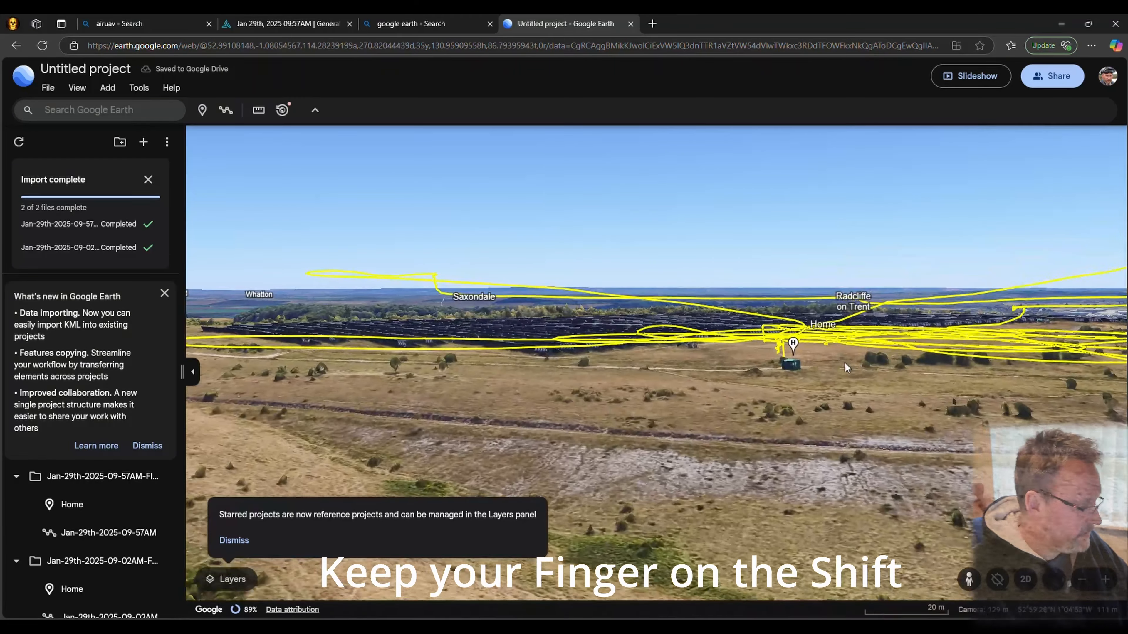
pyautogui.moveTo(848, 368)
pyautogui.mouseDown()
pyautogui.moveTo(704, 365)
pyautogui.moveTo(612, 392)
pyautogui.mouseUp()
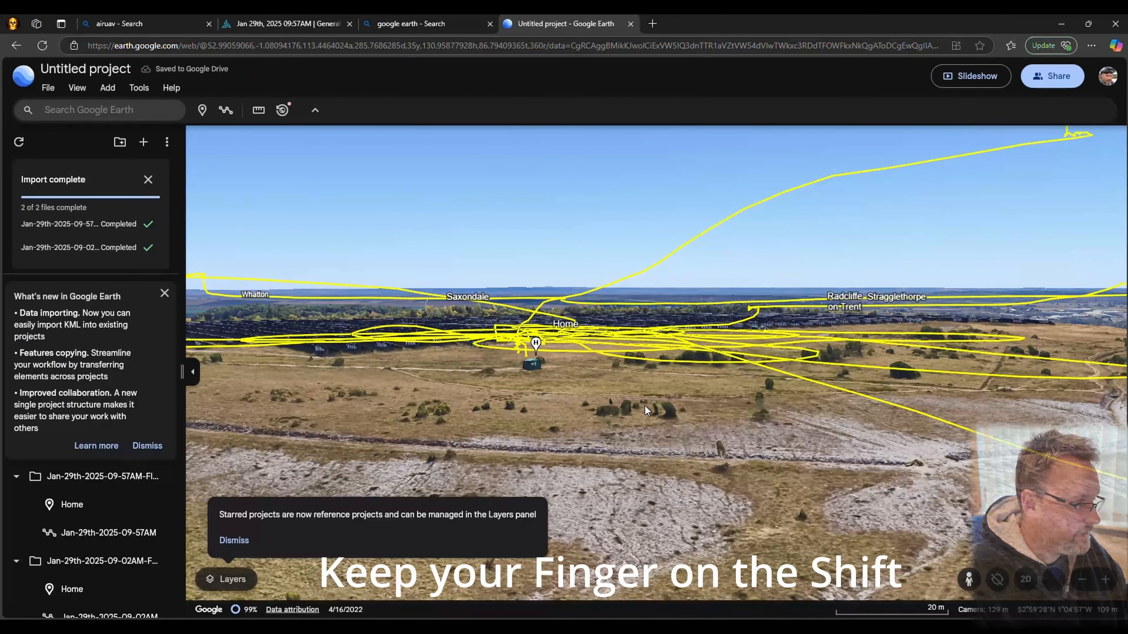
pyautogui.moveTo(622, 322); pyautogui.dragTo(622, 360)
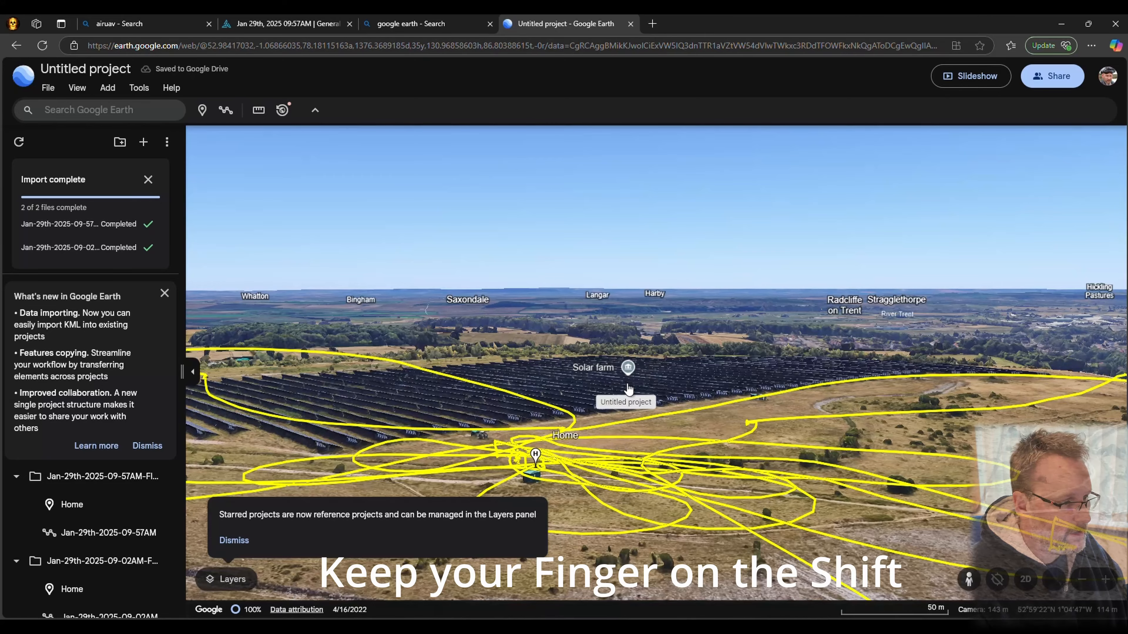
pyautogui.moveTo(651, 451)
pyautogui.mouseDown()
pyautogui.moveTo(1042, 400)
pyautogui.moveTo(913, 325)
pyautogui.mouseUp()
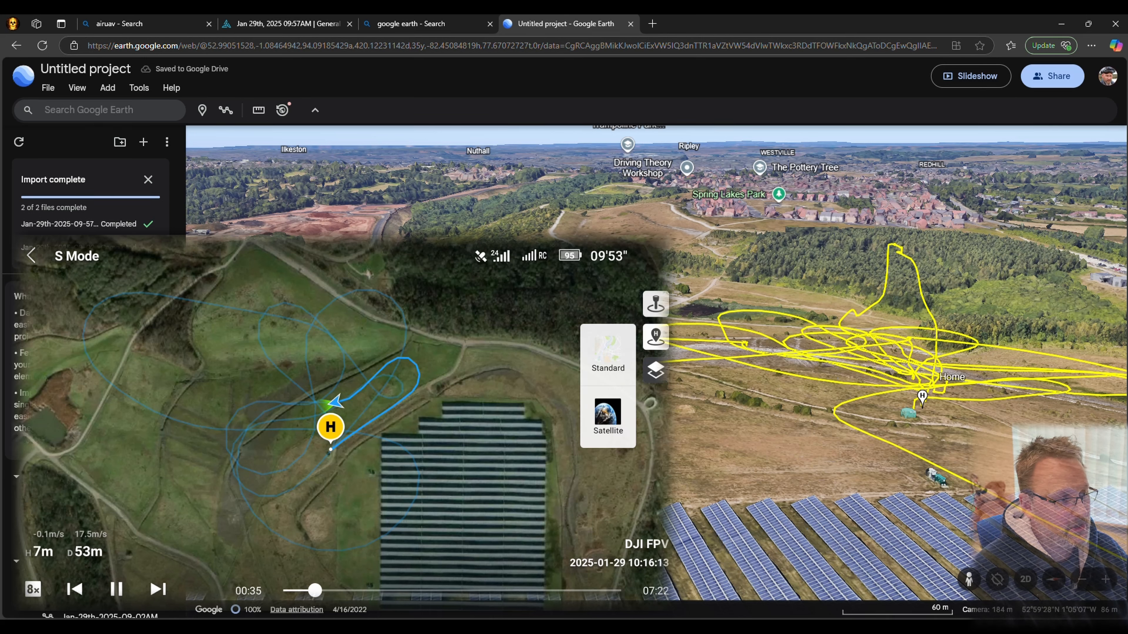
# Start sharing the project, accept being shown as its owner, copy the project link and finish the sharing settings
pyautogui.click(1059, 77)
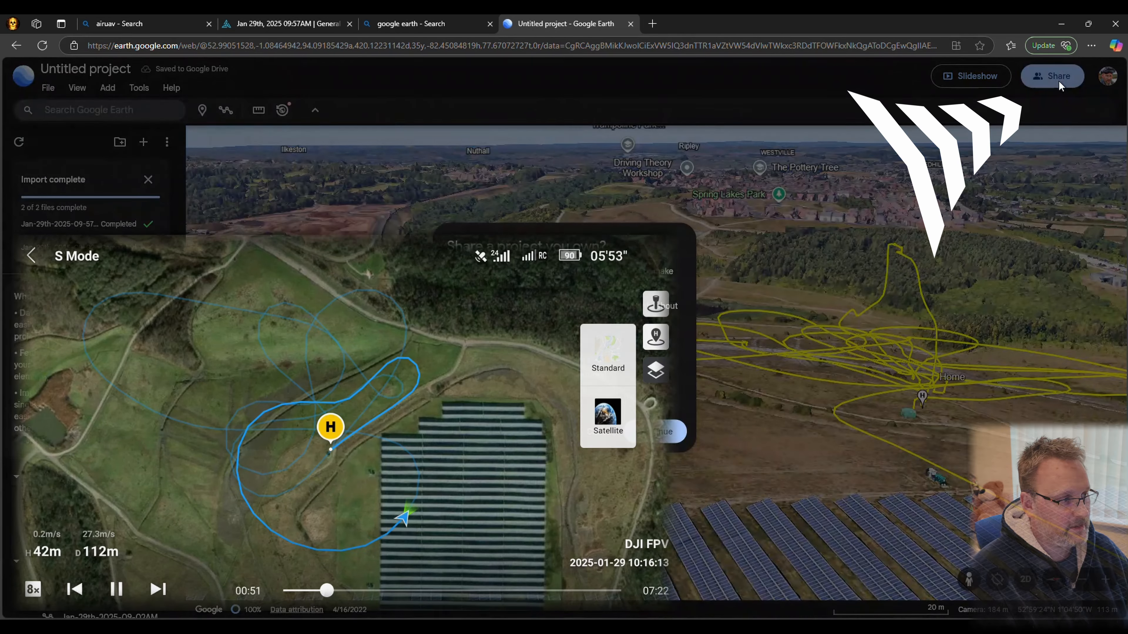
pyautogui.click(665, 436)
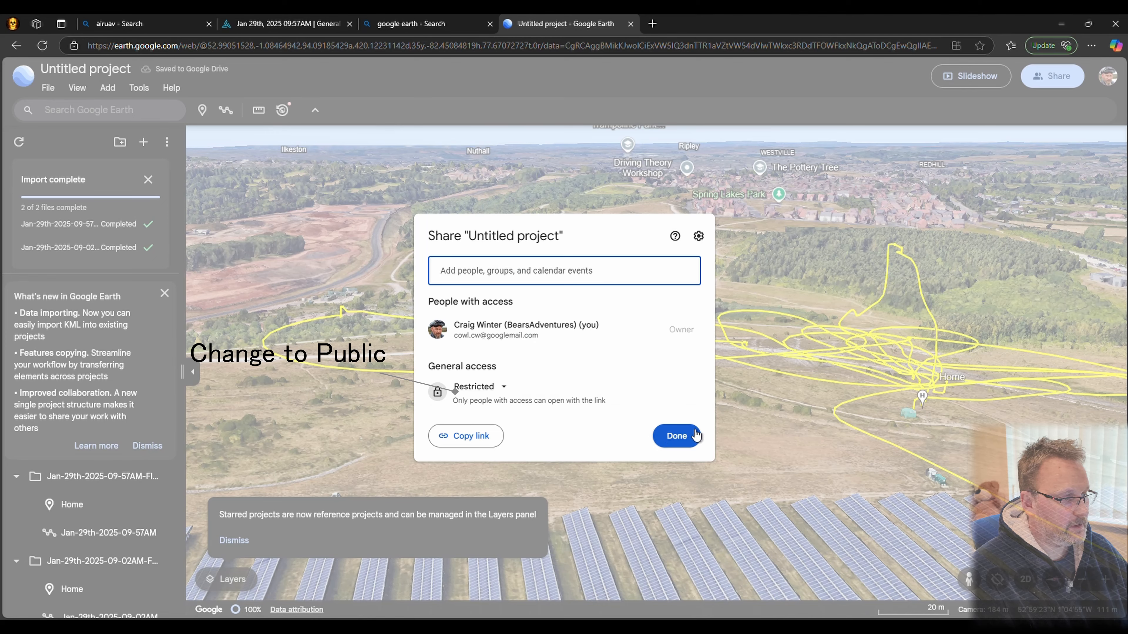
pyautogui.click(481, 439)
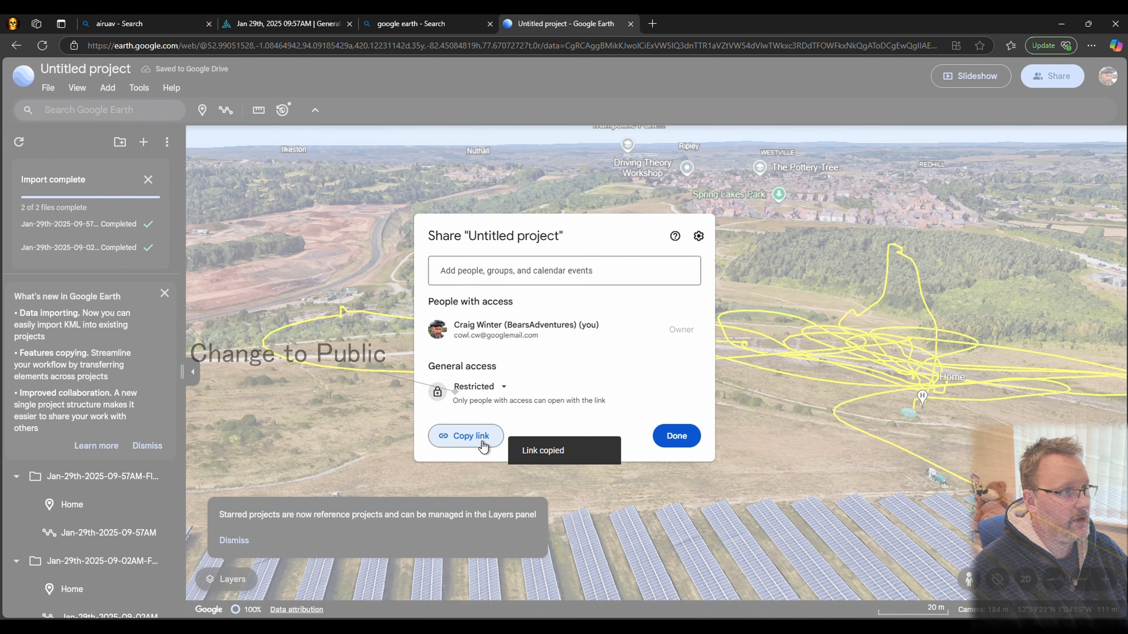
pyautogui.click(671, 436)
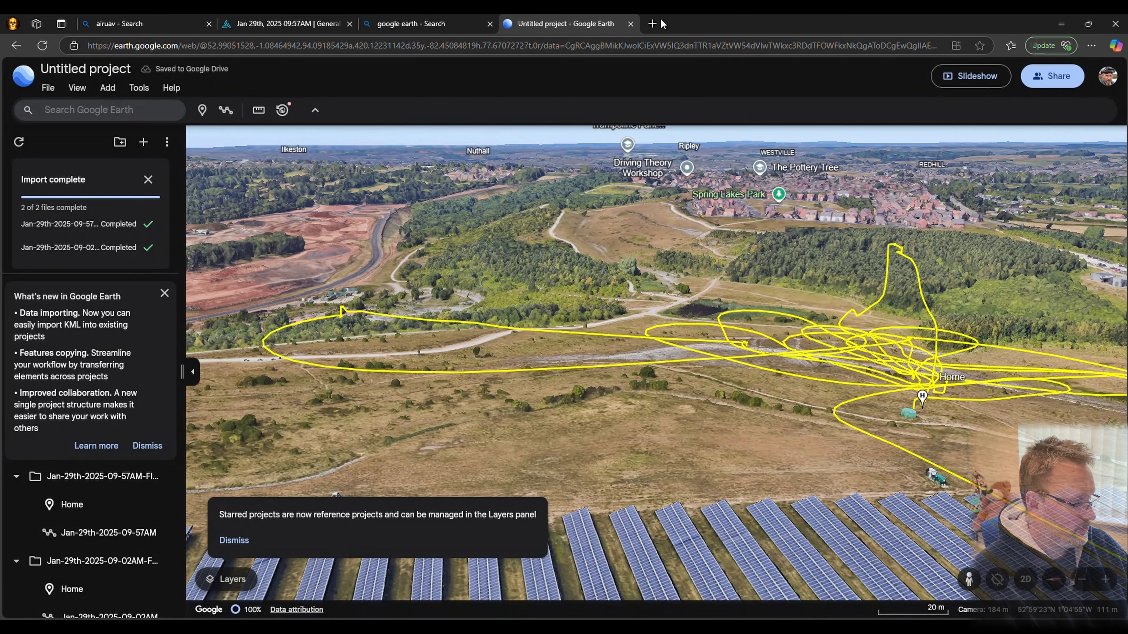
# Open the copied project sharing link in a new browser tab
pyautogui.click(652, 23)
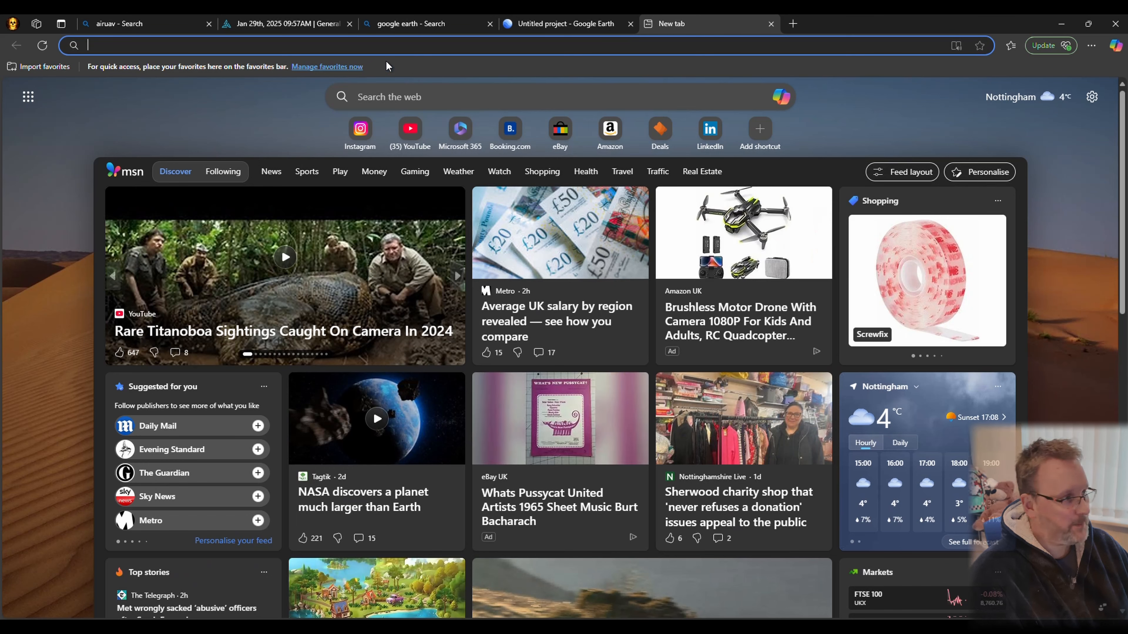
pyautogui.hotkey('ctrl', 'v')
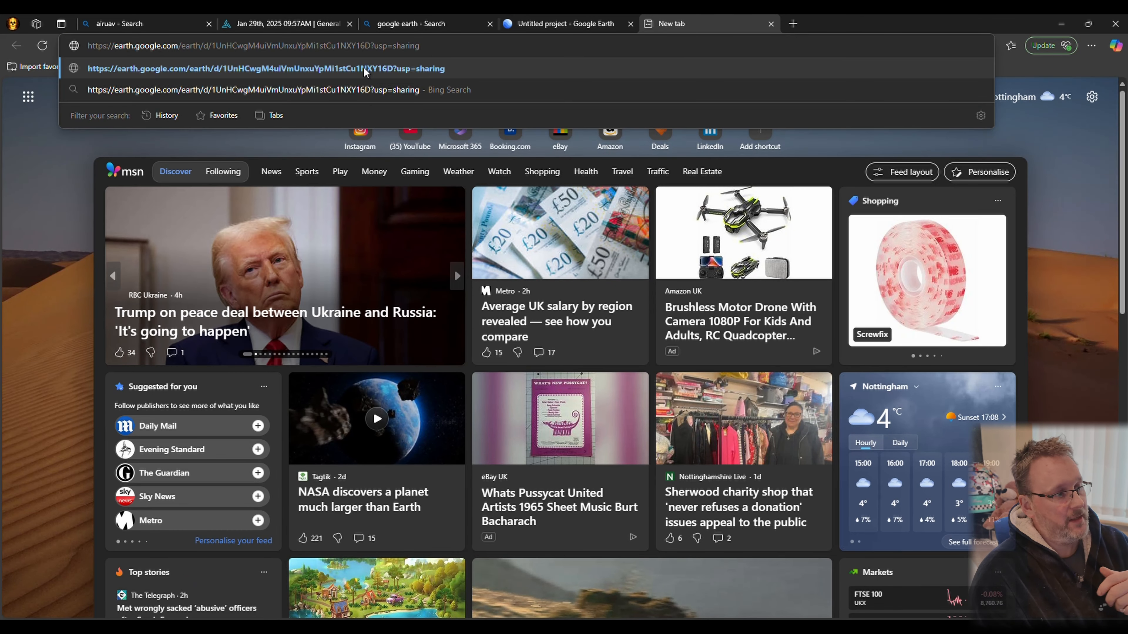
pyautogui.press('Return')
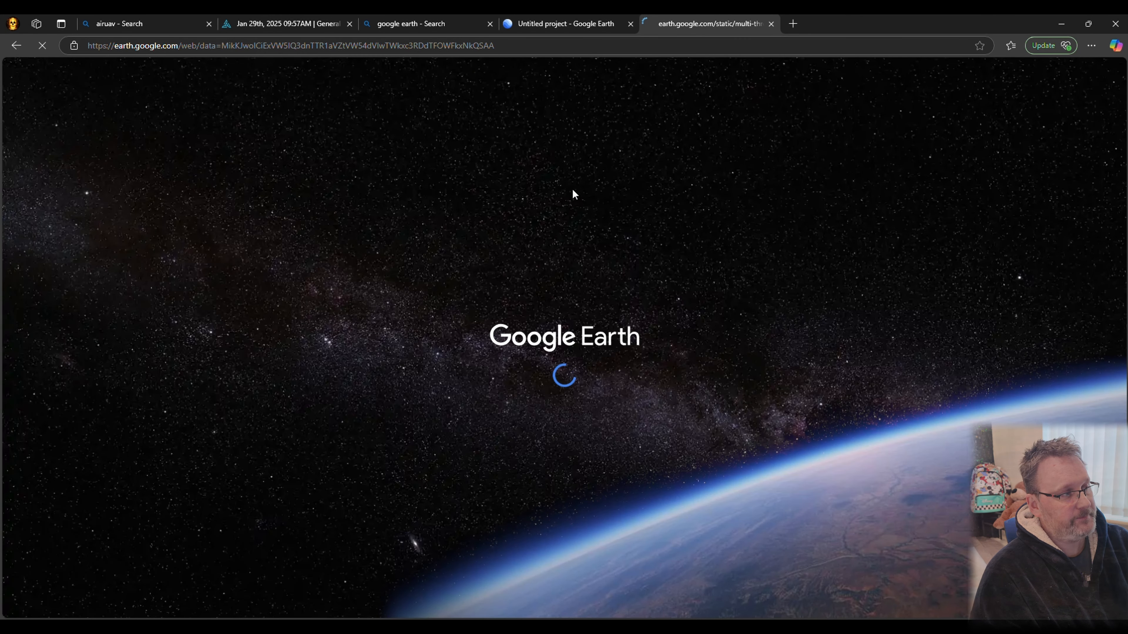